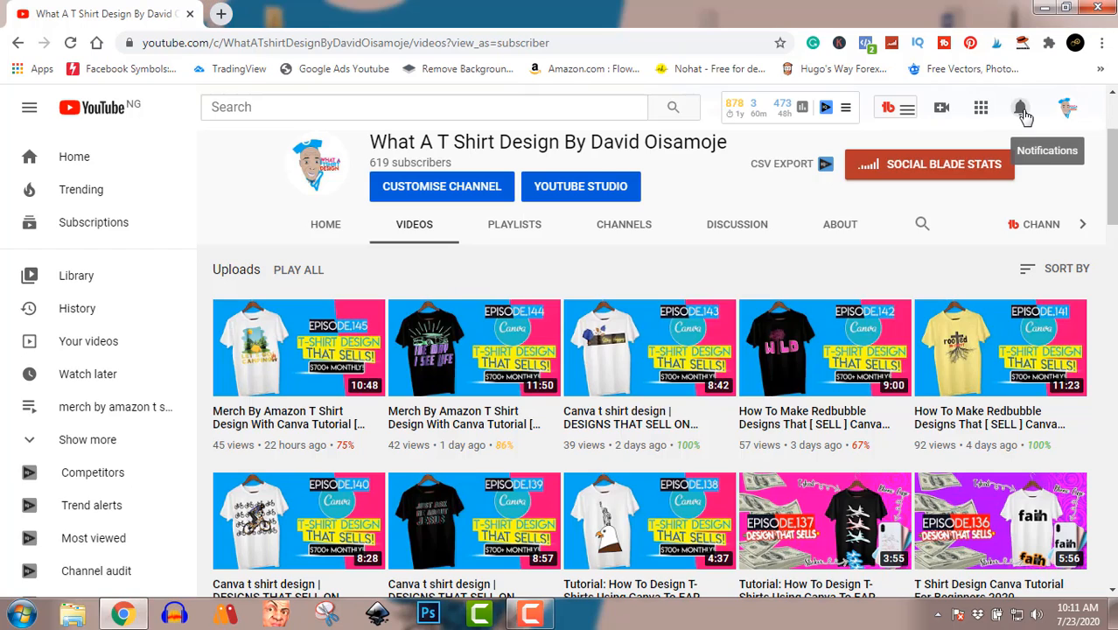
Step: Review the latest YouTube channel notifications and close the list
left_click(1027, 115)
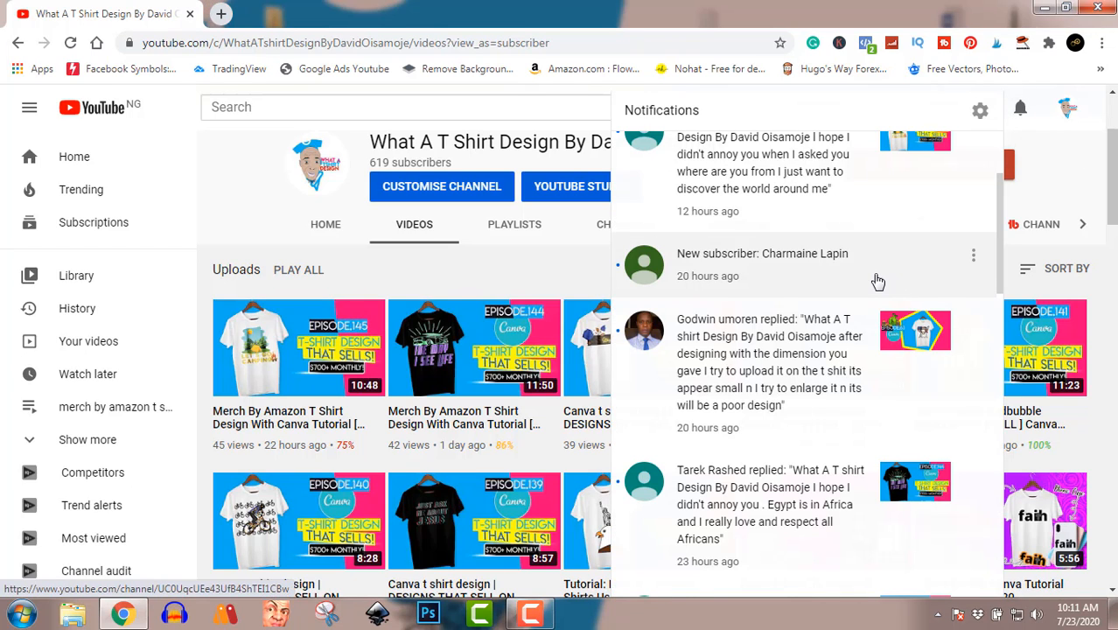
scroll(826, 282, "up", 2)
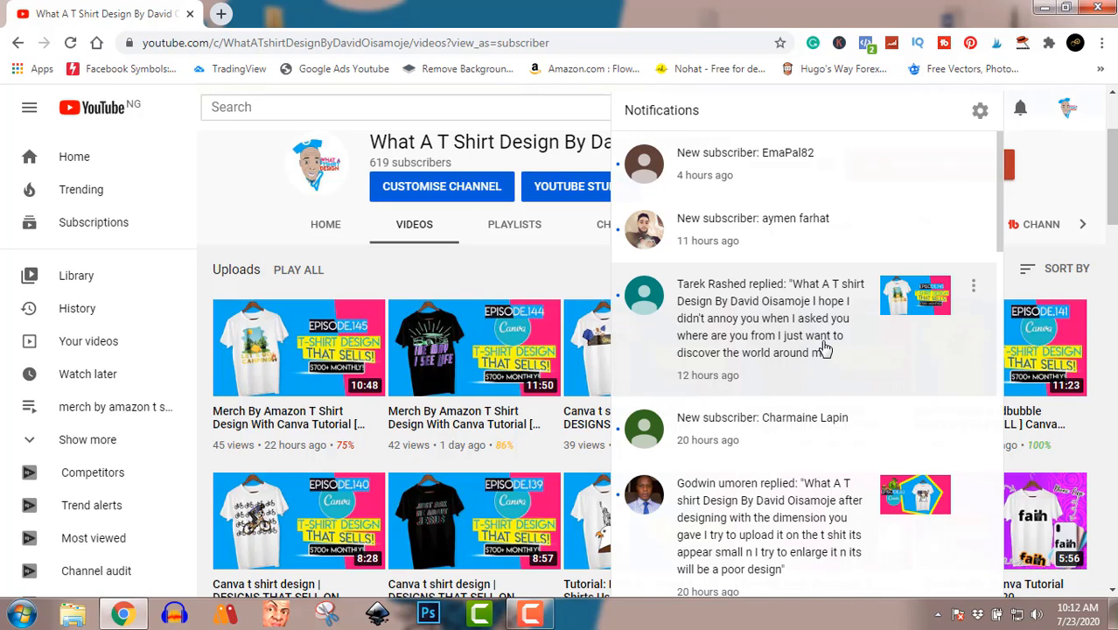
left_click(1077, 187)
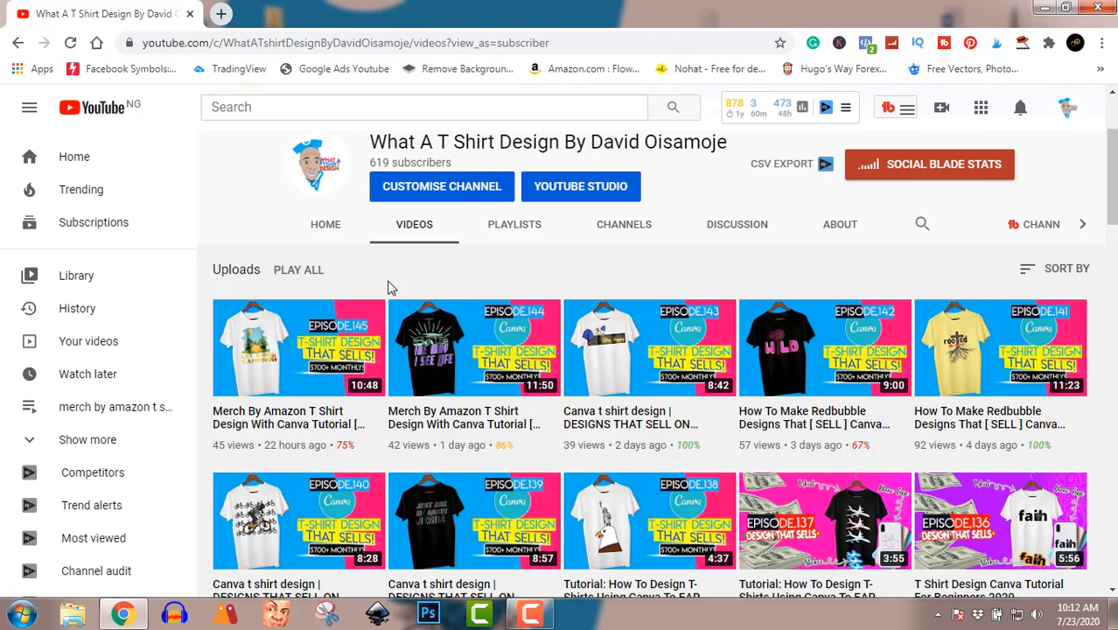
Step: Open Canva in a new browser tab and create a custom design of 4500 × 5400 px
left_click(221, 14)
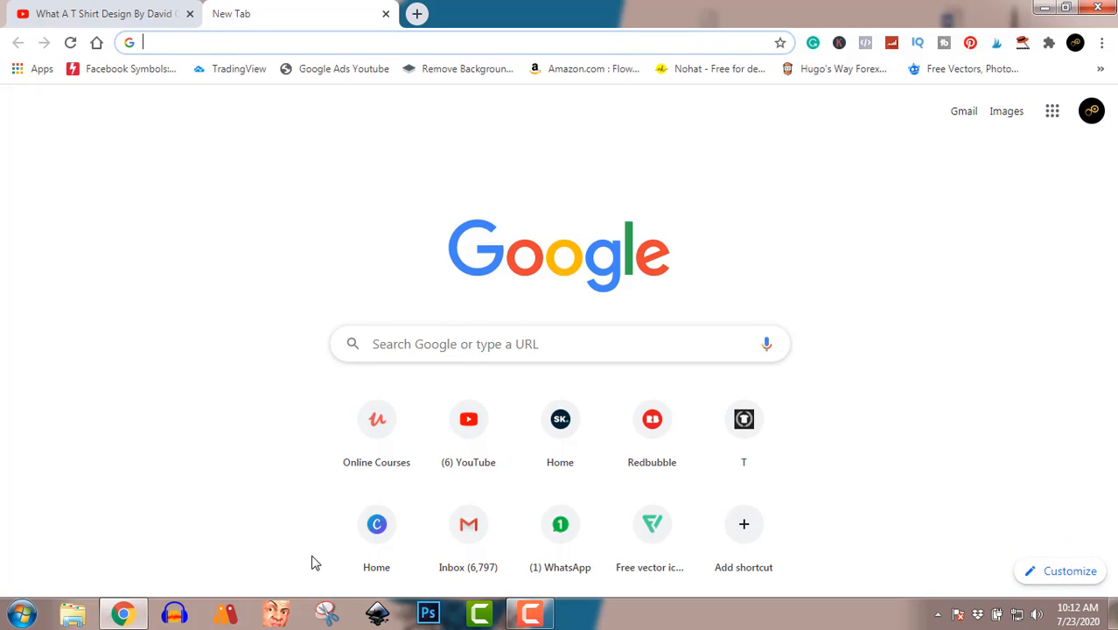
left_click(377, 524)
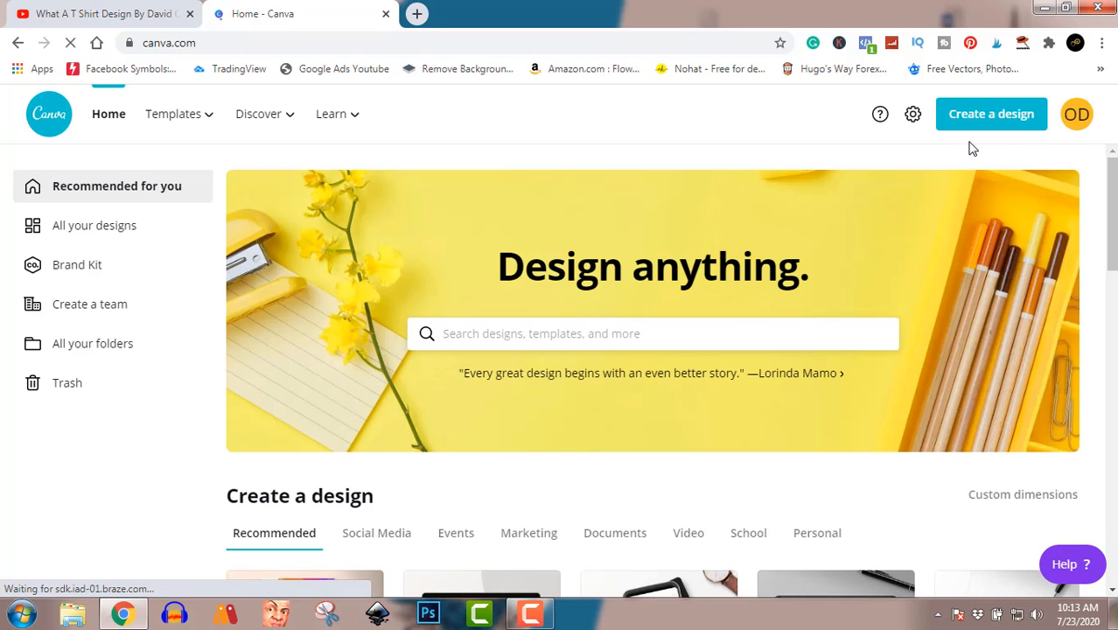
left_click(1003, 119)
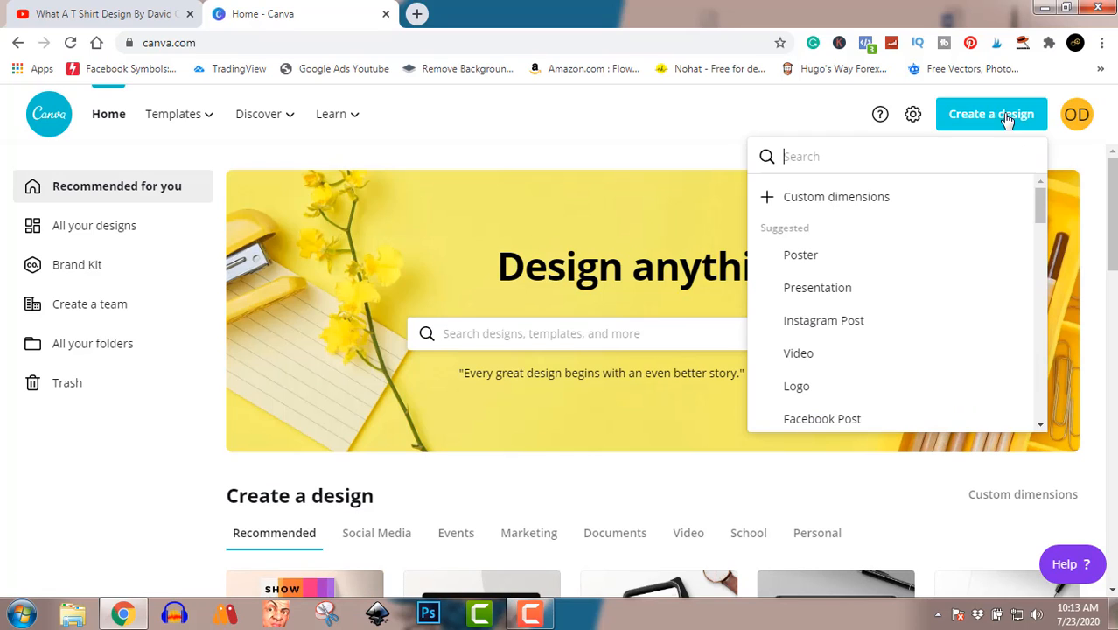
left_click(866, 205)
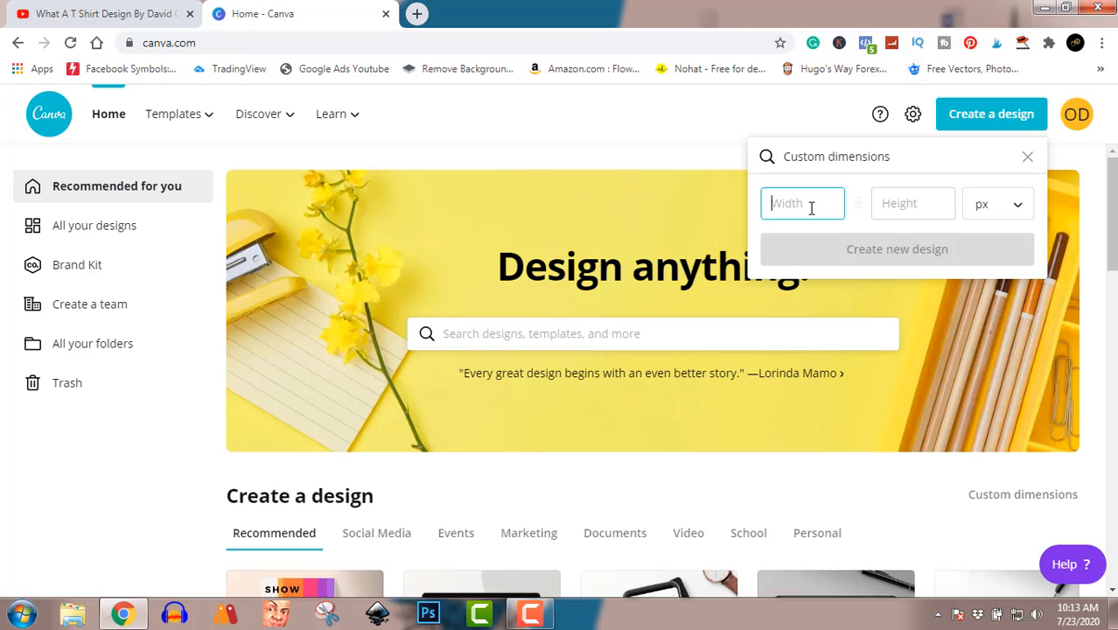
type("4500")
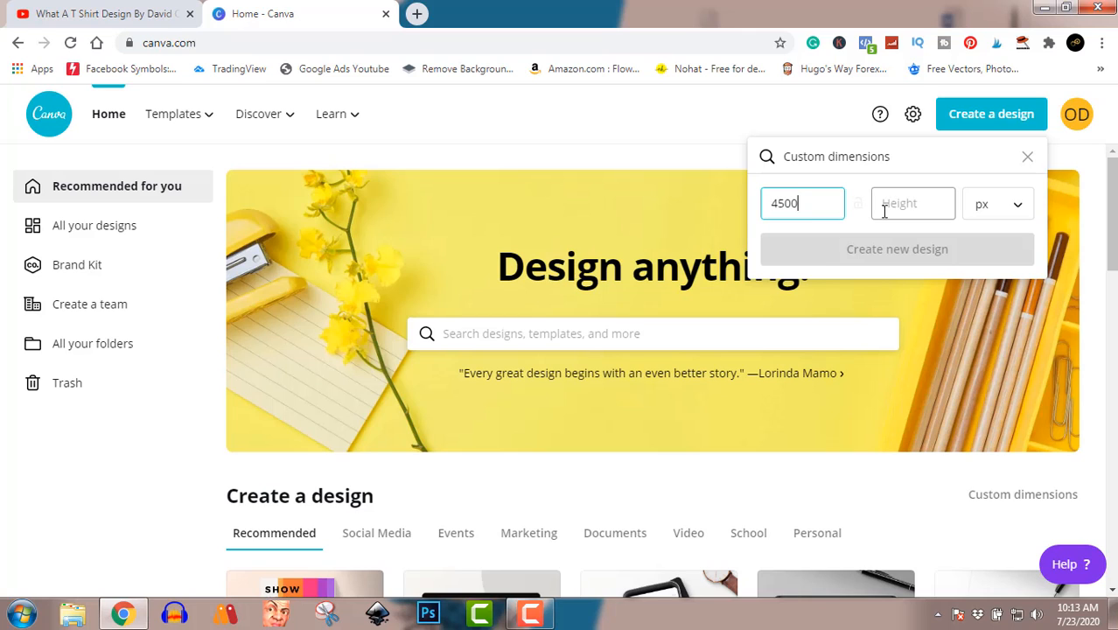
left_click(885, 210)
type("54")
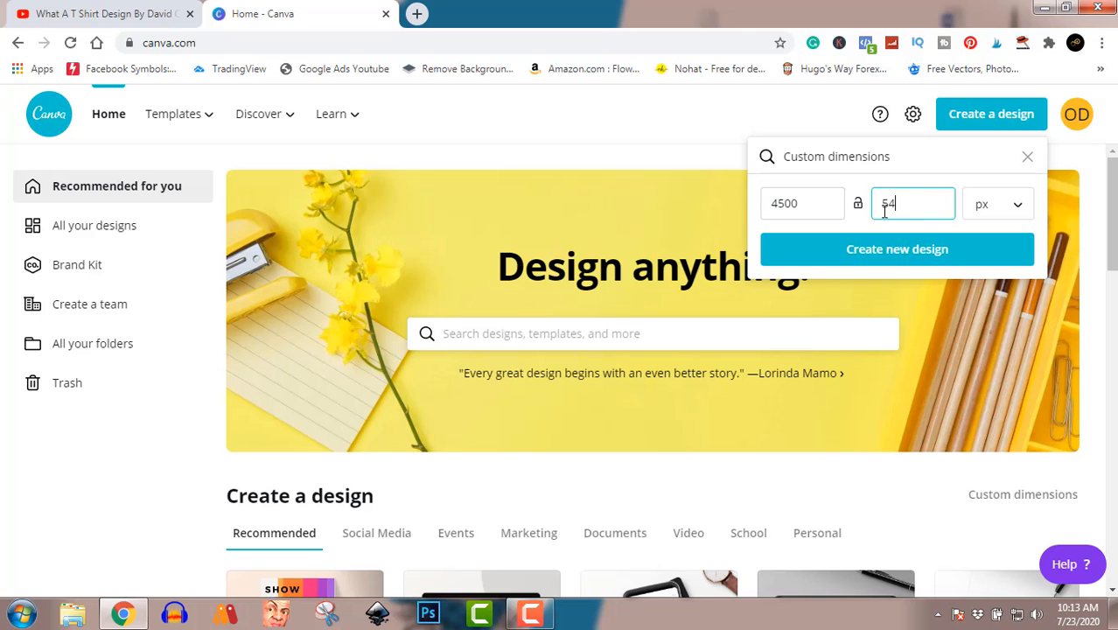
type("00")
left_click(893, 253)
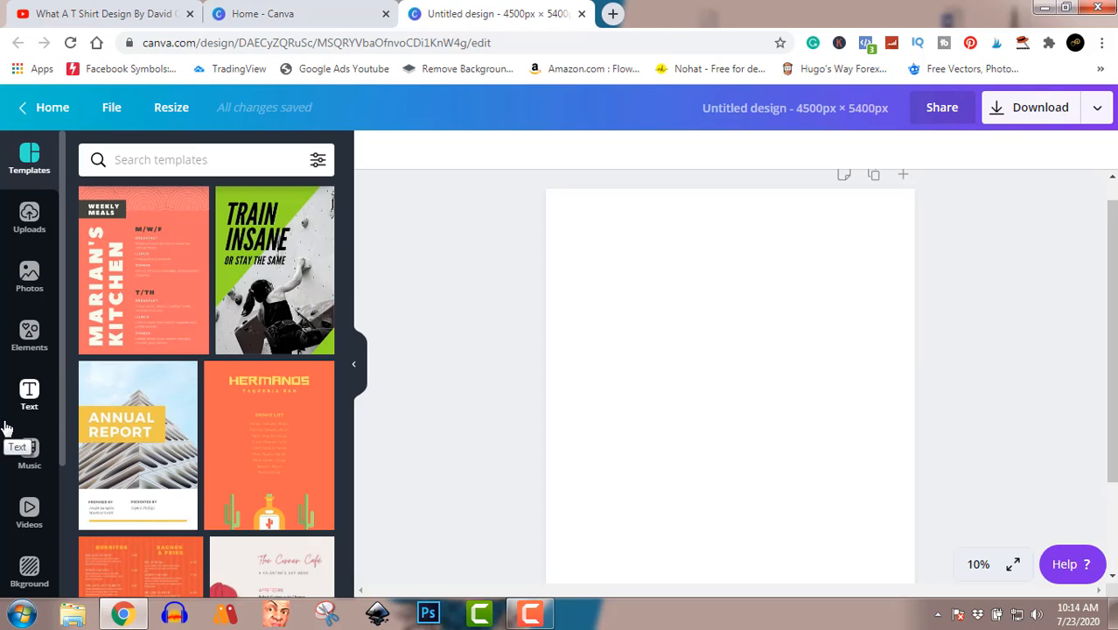
Step: Search the Canva elements library for "beer"
left_click(32, 335)
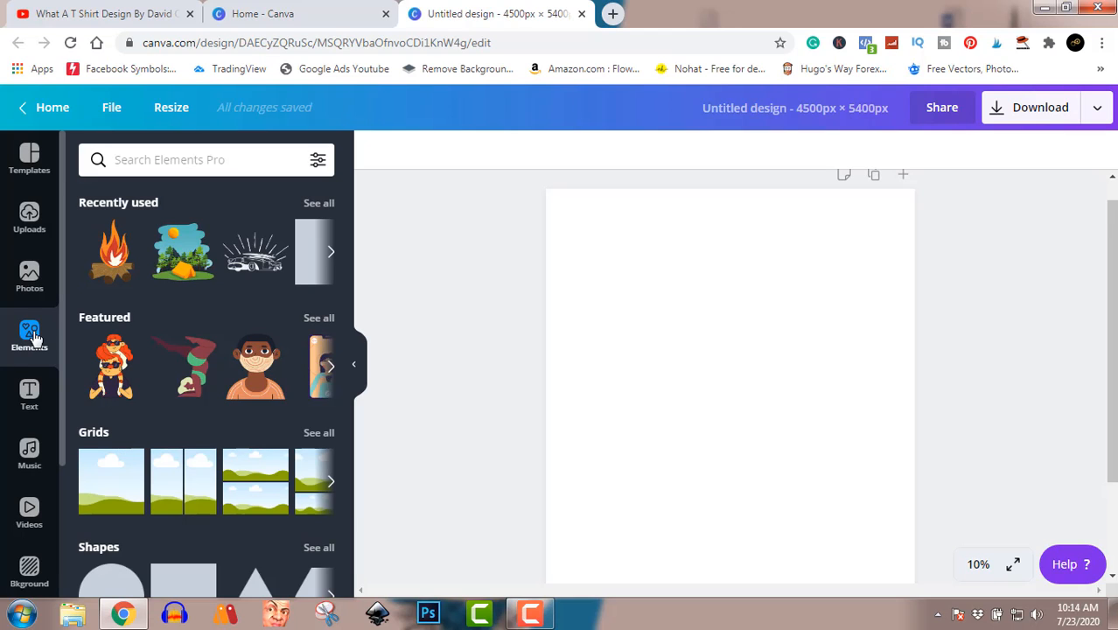
left_click(225, 167)
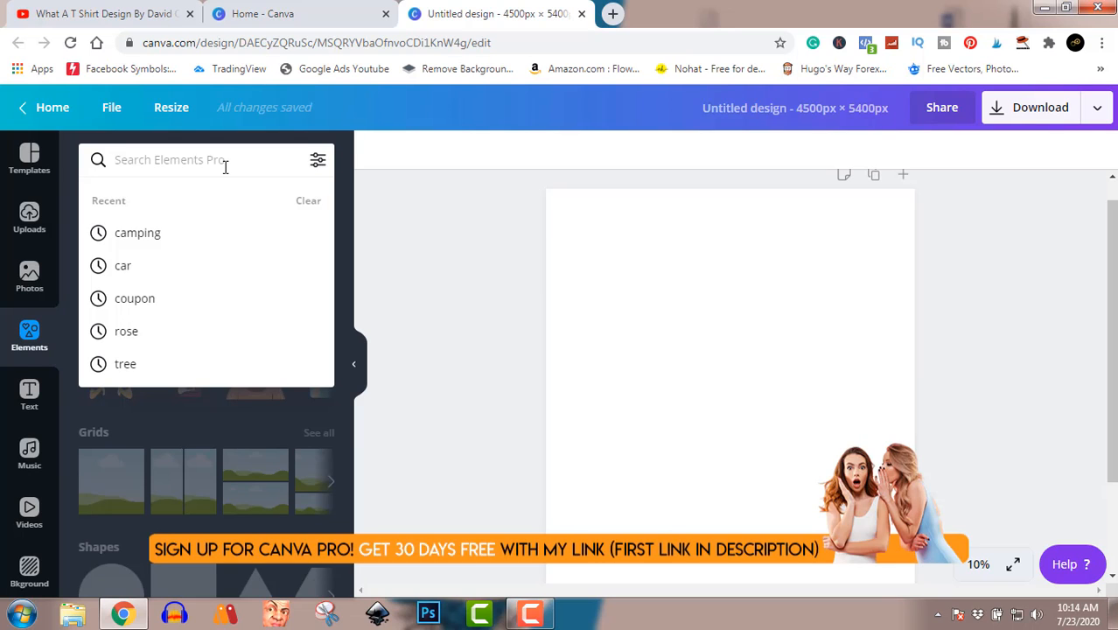
type("beer")
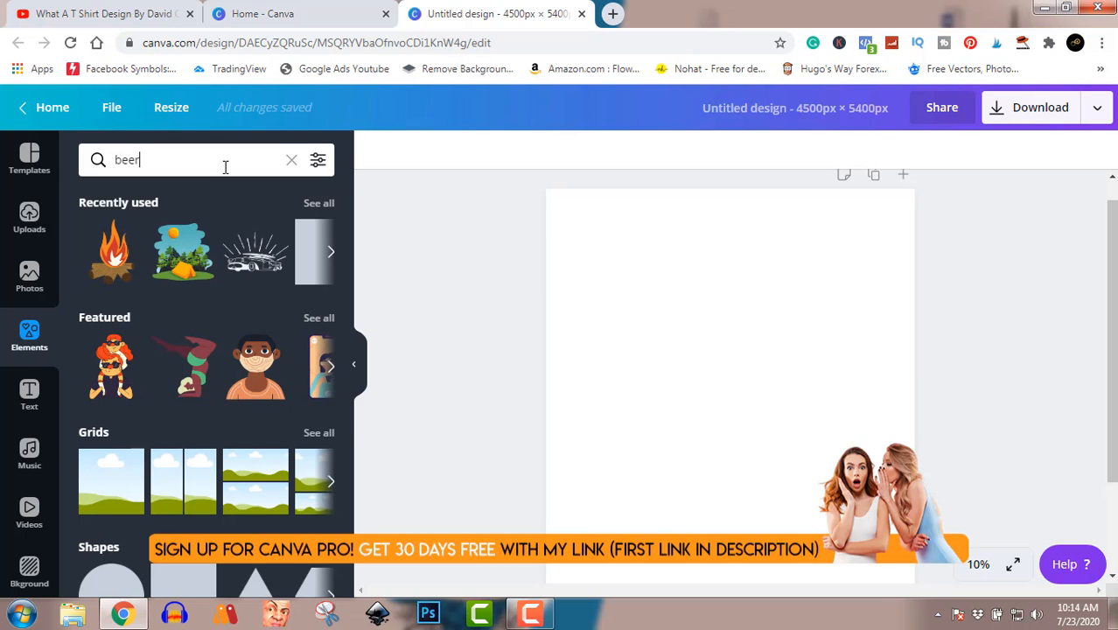
key("Return")
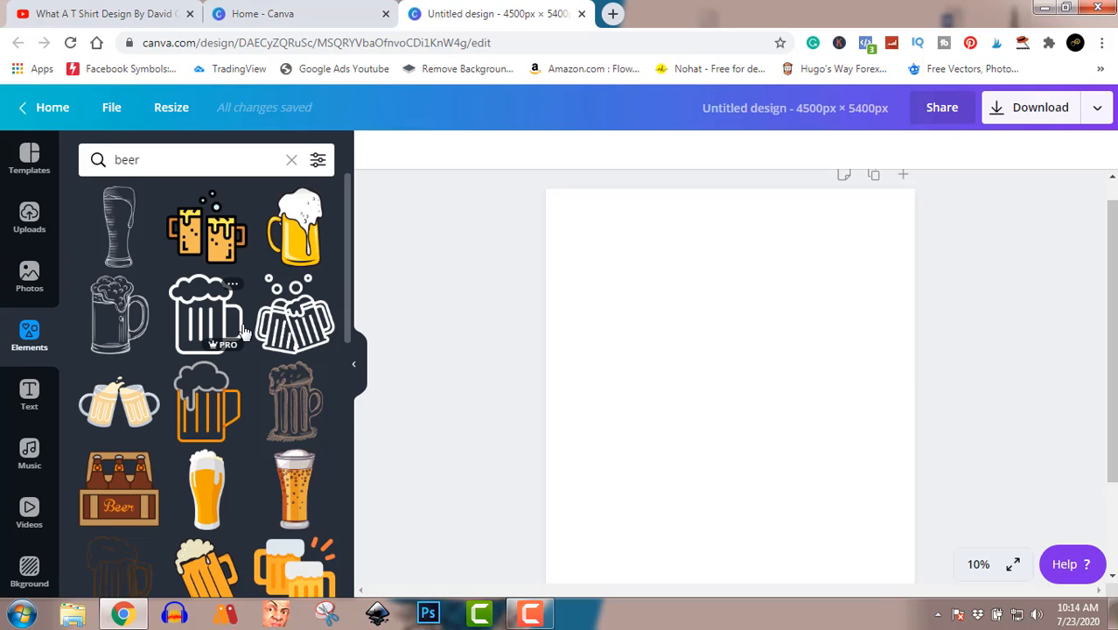
Step: Add the illustration of four people on a sofa raising beers, and enlarge it slightly above the middle of the page
scroll(220, 390, "down", 1)
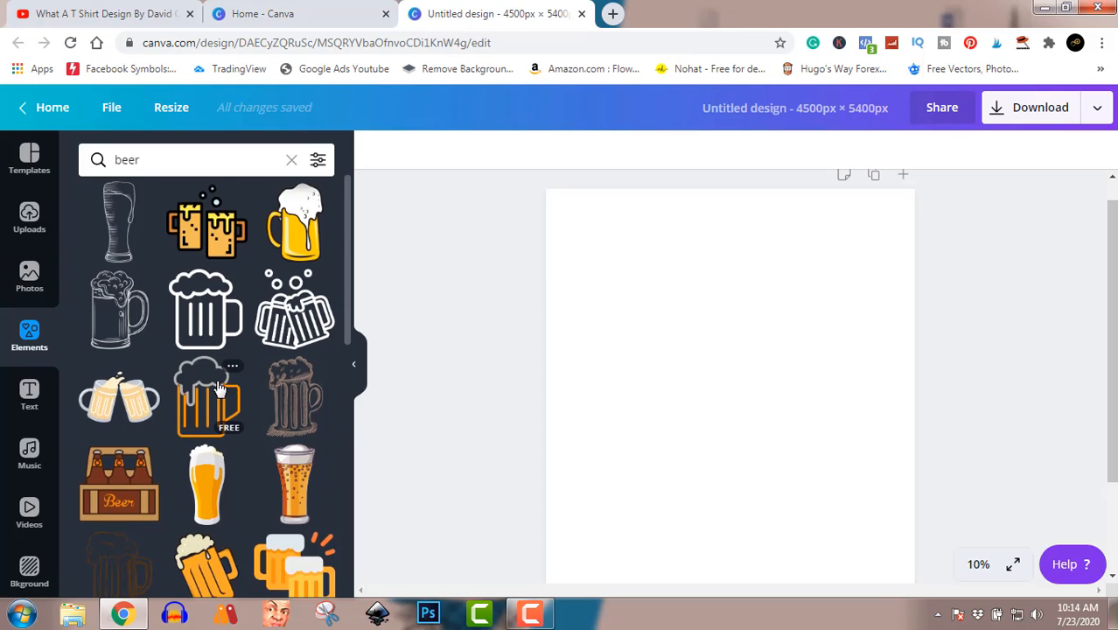
scroll(220, 390, "down", 4)
scroll(219, 389, "down", 1)
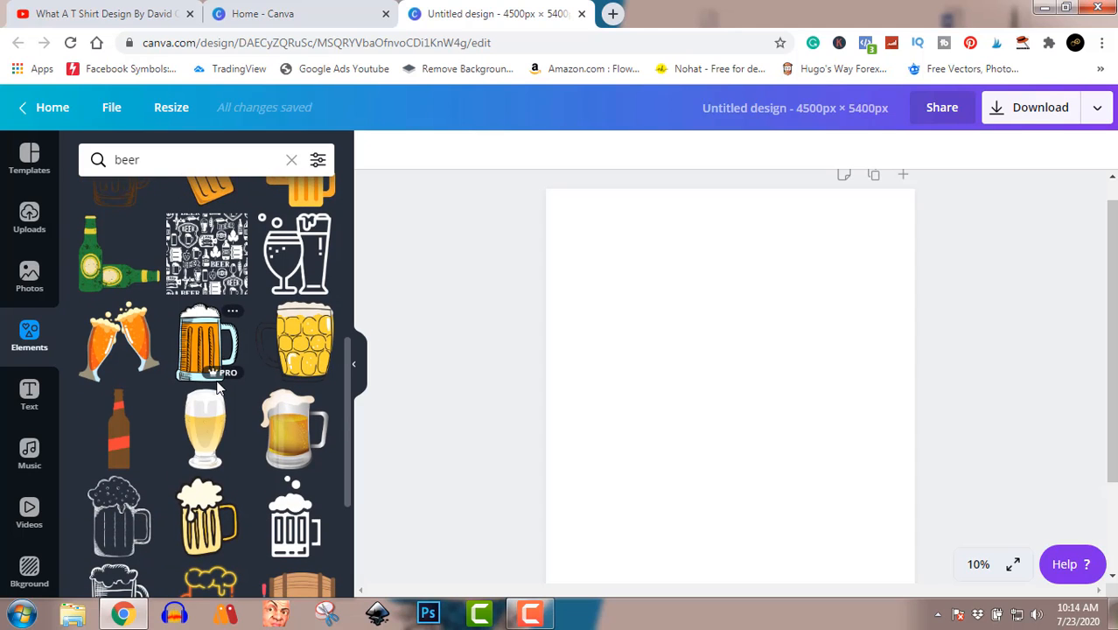
scroll(219, 389, "down", 1)
scroll(219, 389, "up", 2)
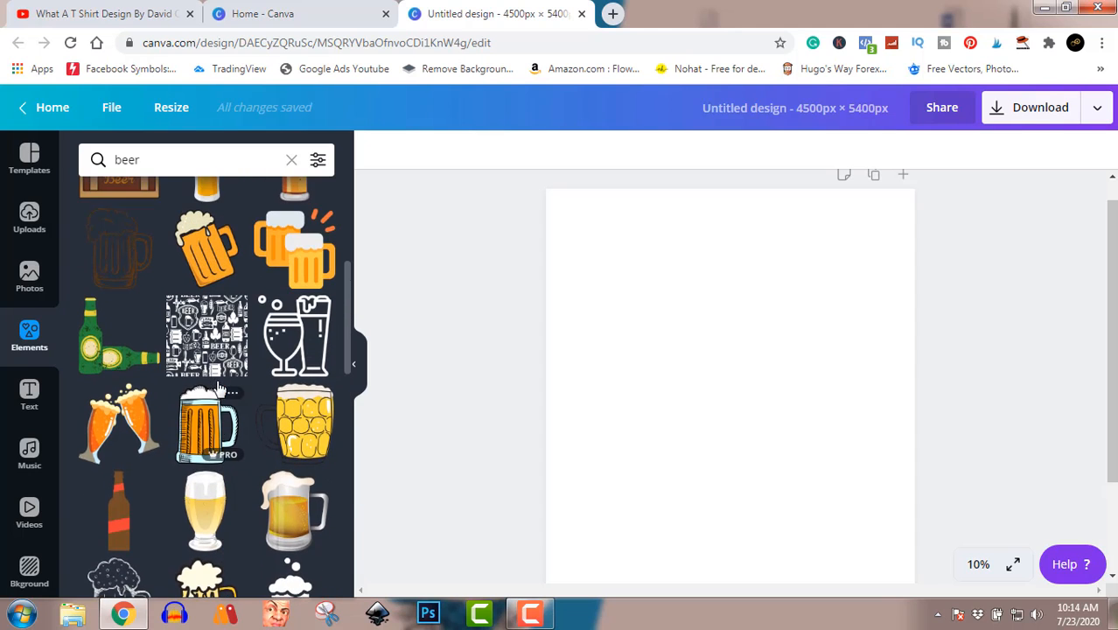
scroll(219, 389, "down", 5)
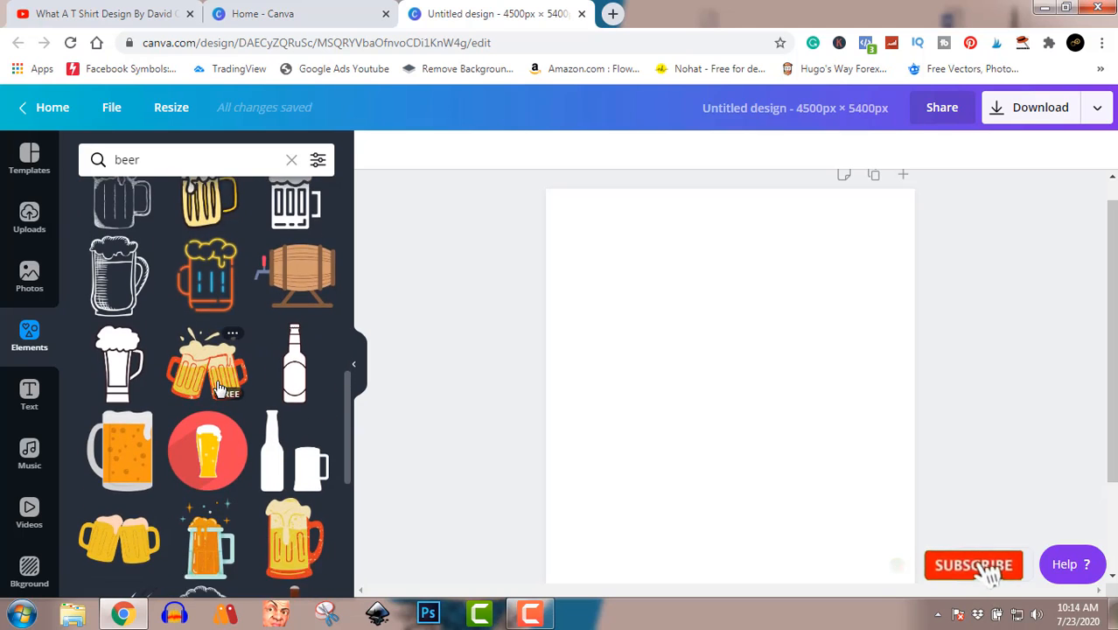
scroll(219, 389, "down", 2)
scroll(219, 389, "down", 1)
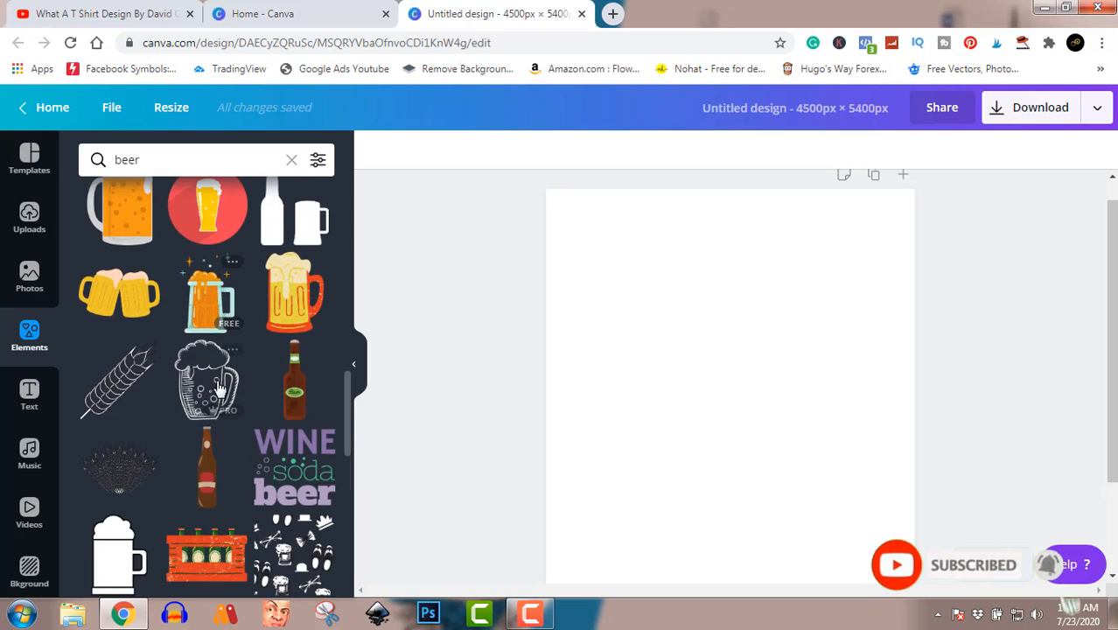
scroll(218, 388, "down", 3)
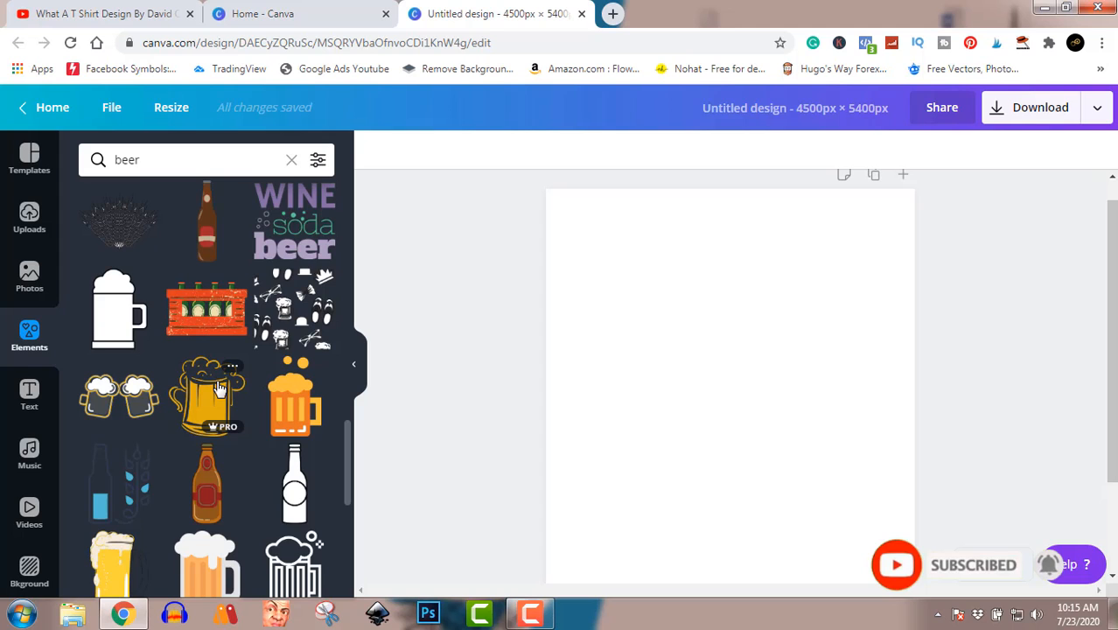
scroll(219, 388, "down", 5)
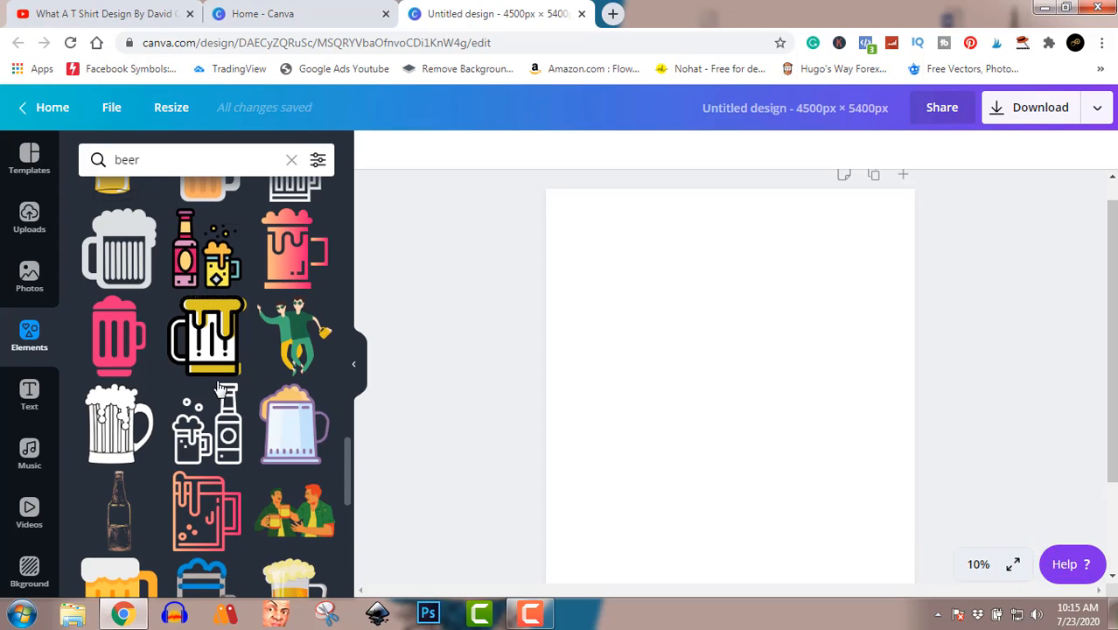
scroll(222, 388, "down", 2)
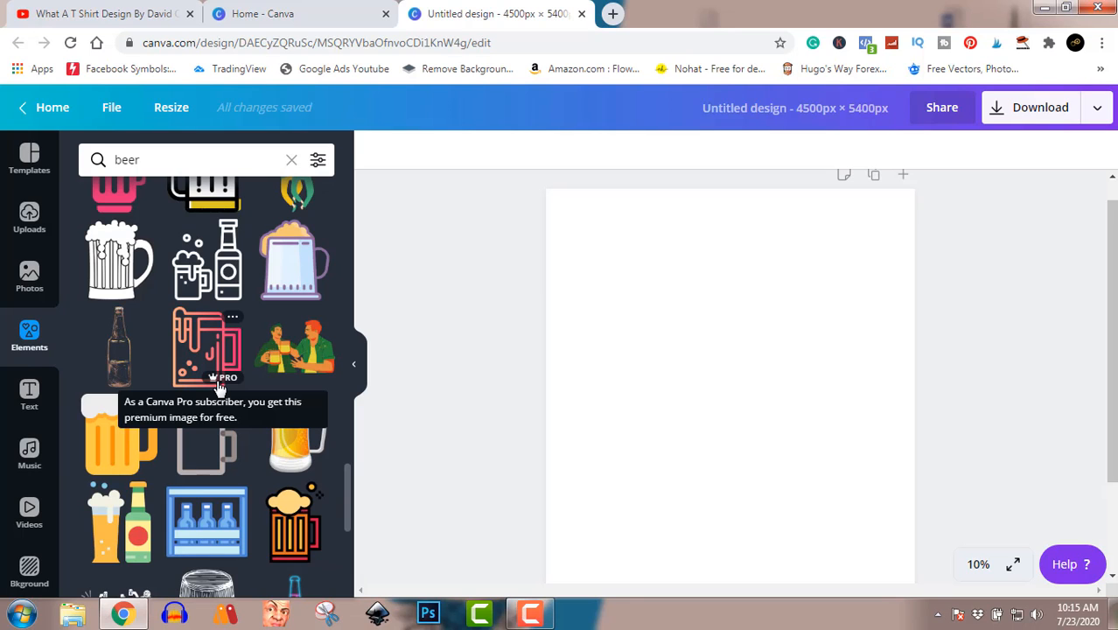
scroll(219, 385, "down", 1)
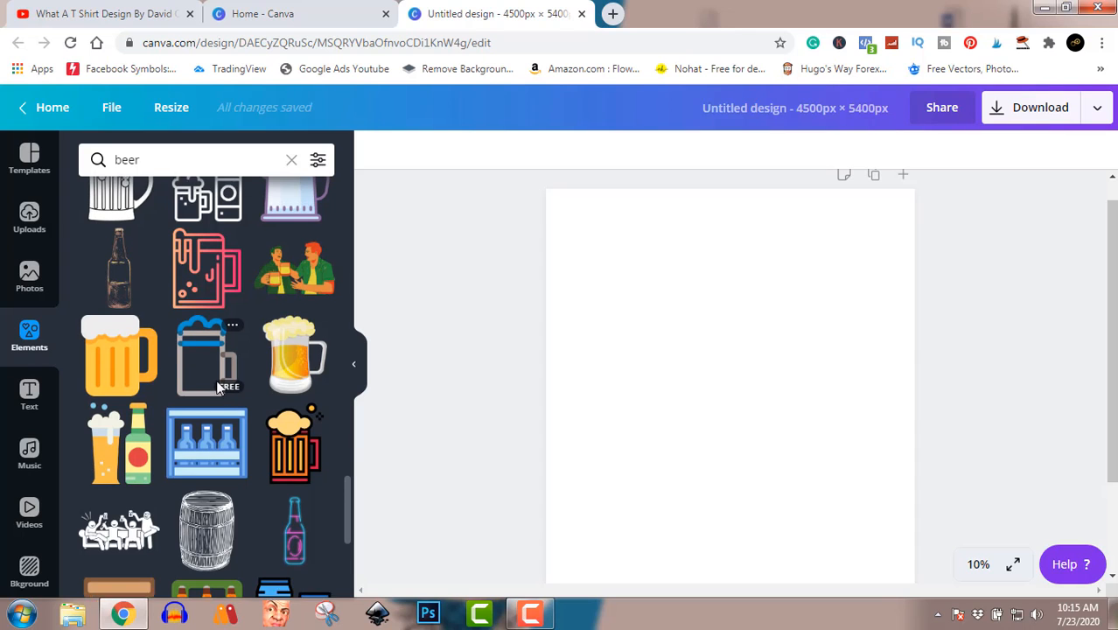
scroll(219, 385, "up", 1)
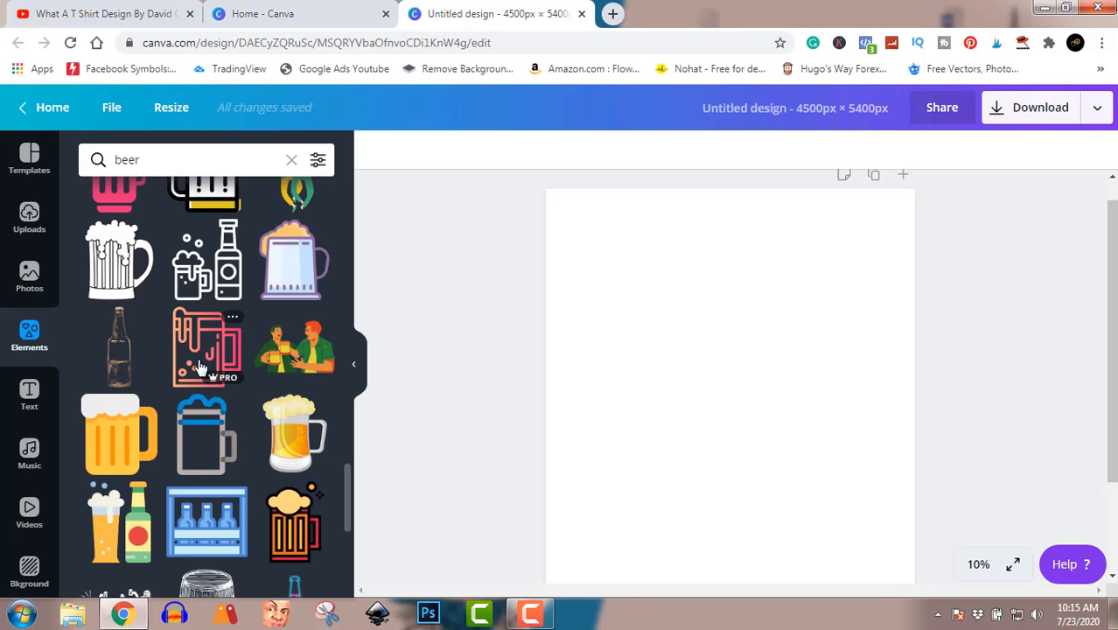
scroll(210, 363, "down", 5)
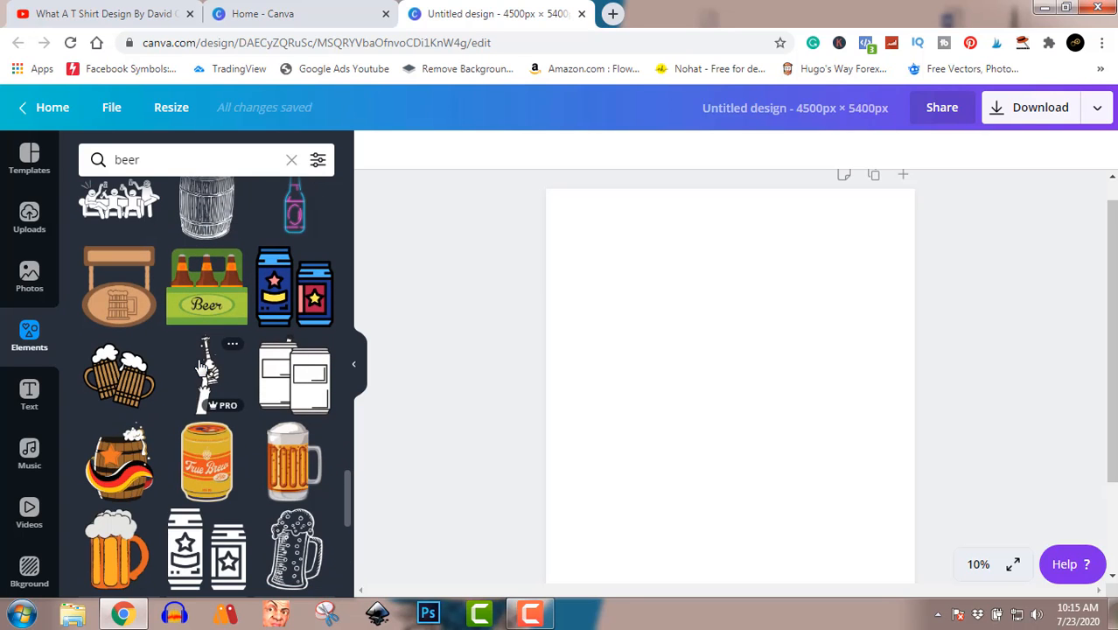
left_click(140, 203)
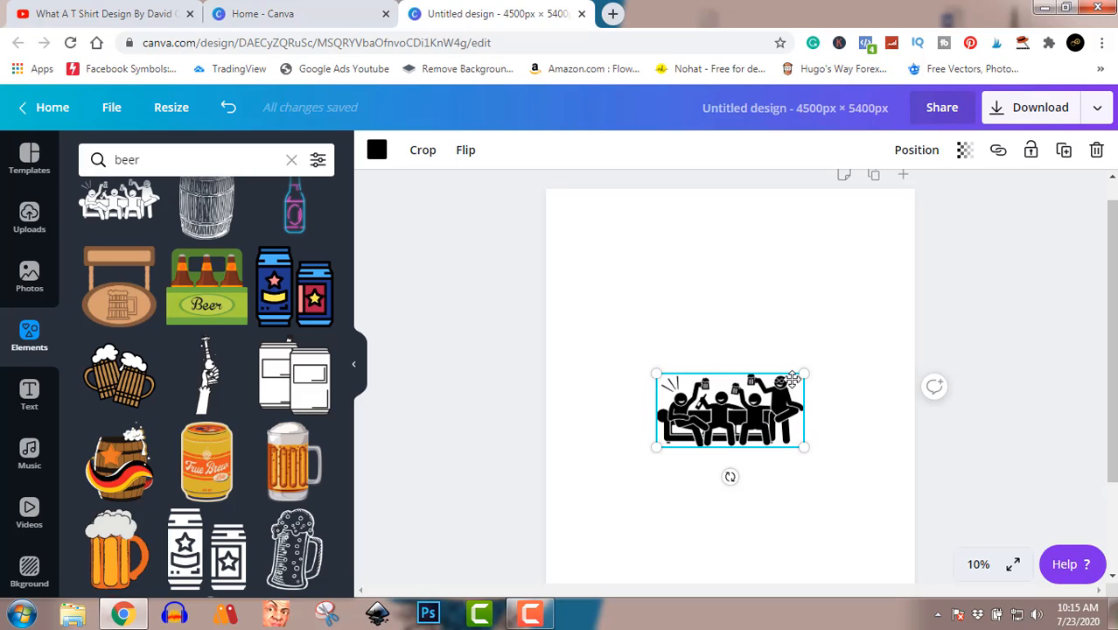
left_click_drag(762, 416, 754, 372)
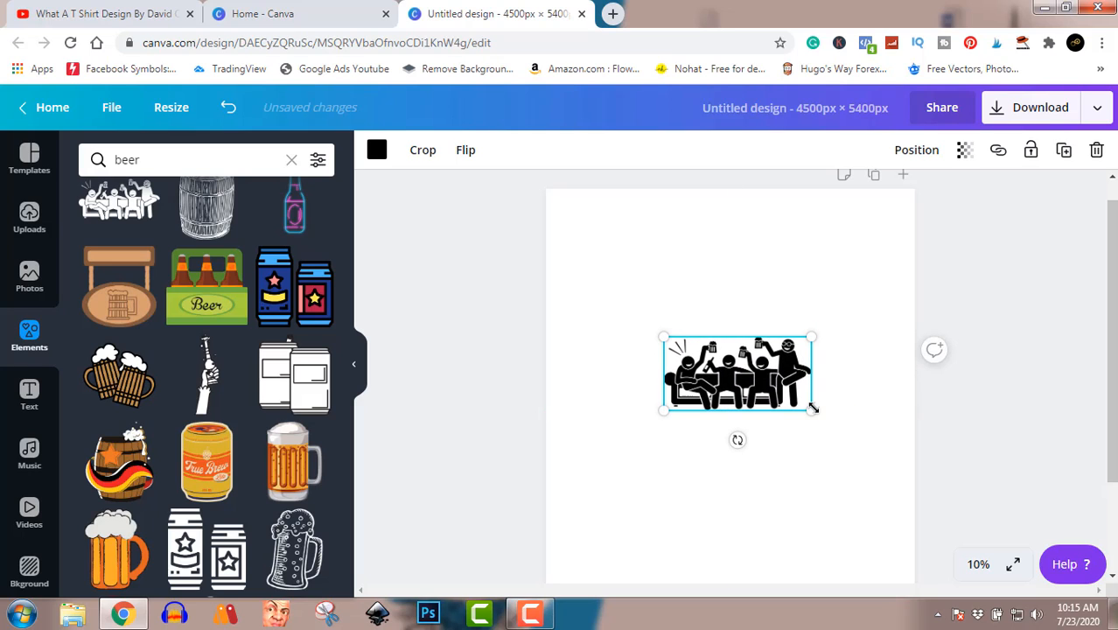
left_click_drag(811, 410, 804, 354)
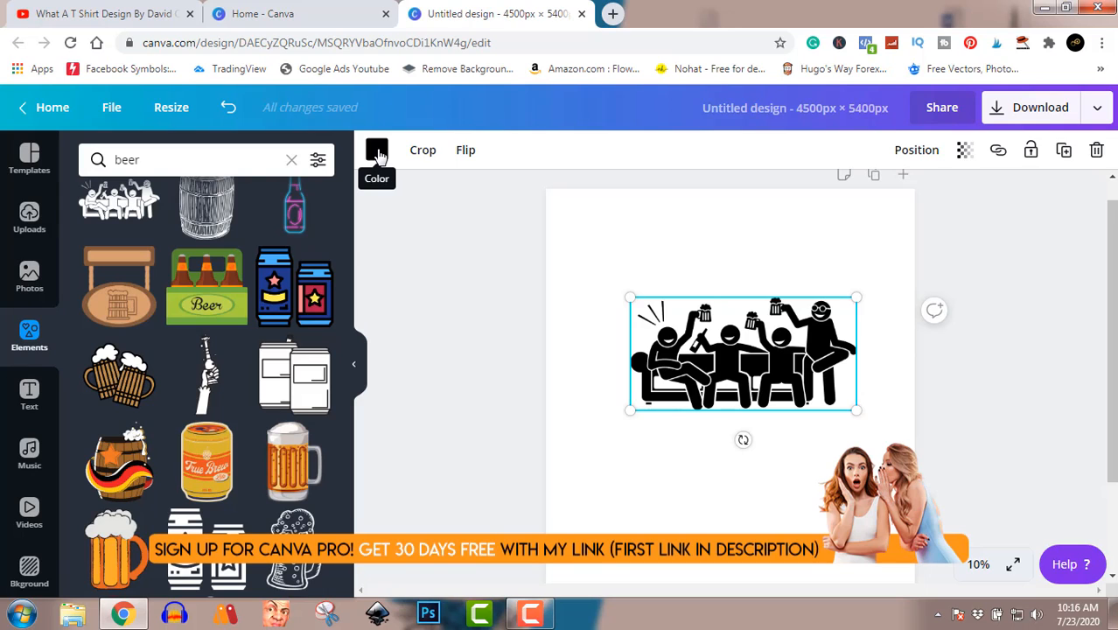
Step: Recolor the black beer-drinking illustration light purple from the default colors, permanently dismissing the Windows performance dialog with the current color scheme kept
left_click(377, 152)
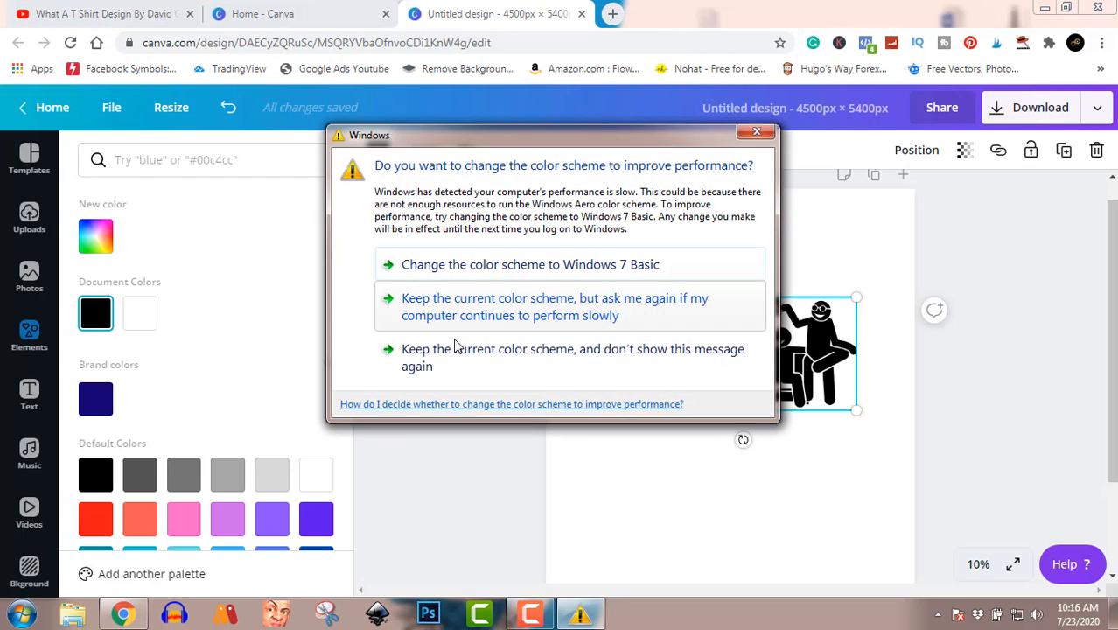
left_click(462, 358)
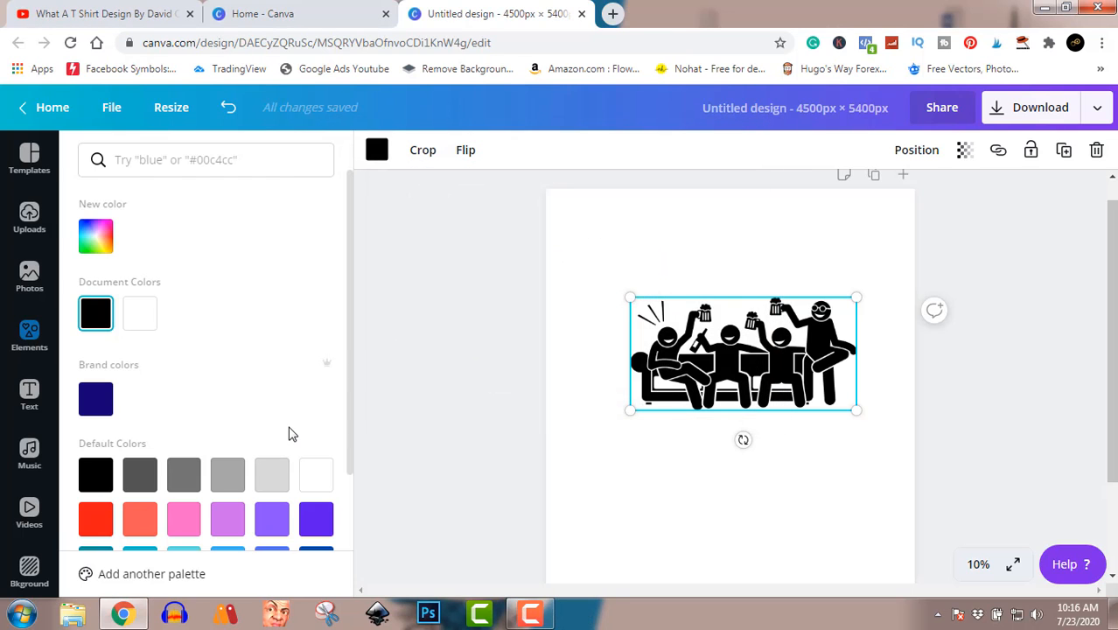
left_click(279, 518)
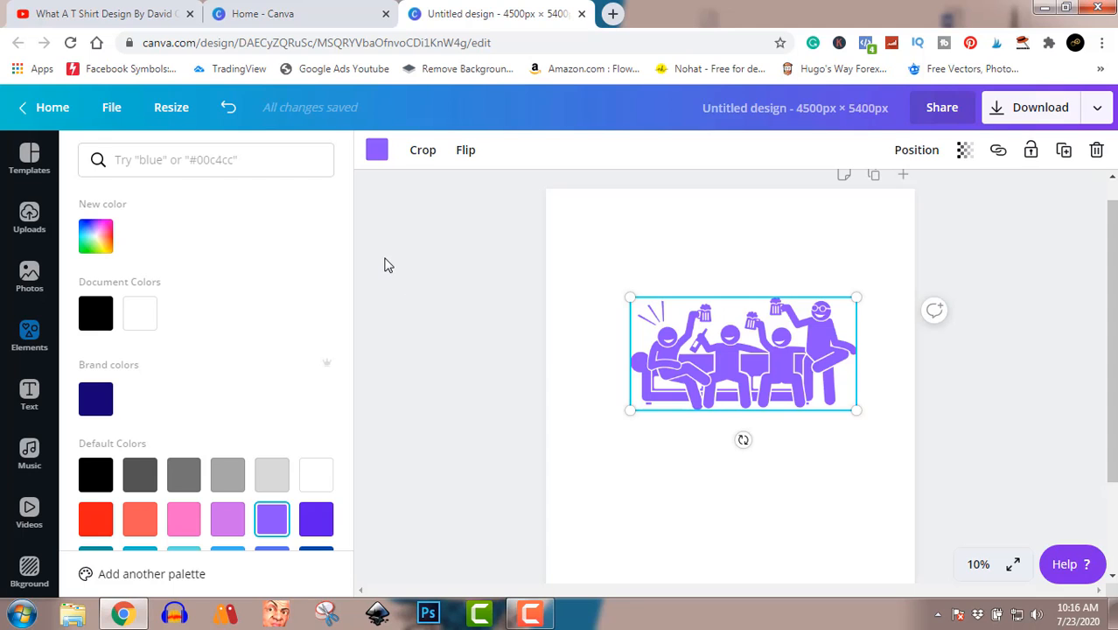
Step: Add the outlined "BE BRAVE" font combination to the page and enlarge it over the lower part of the illustration
left_click(29, 398)
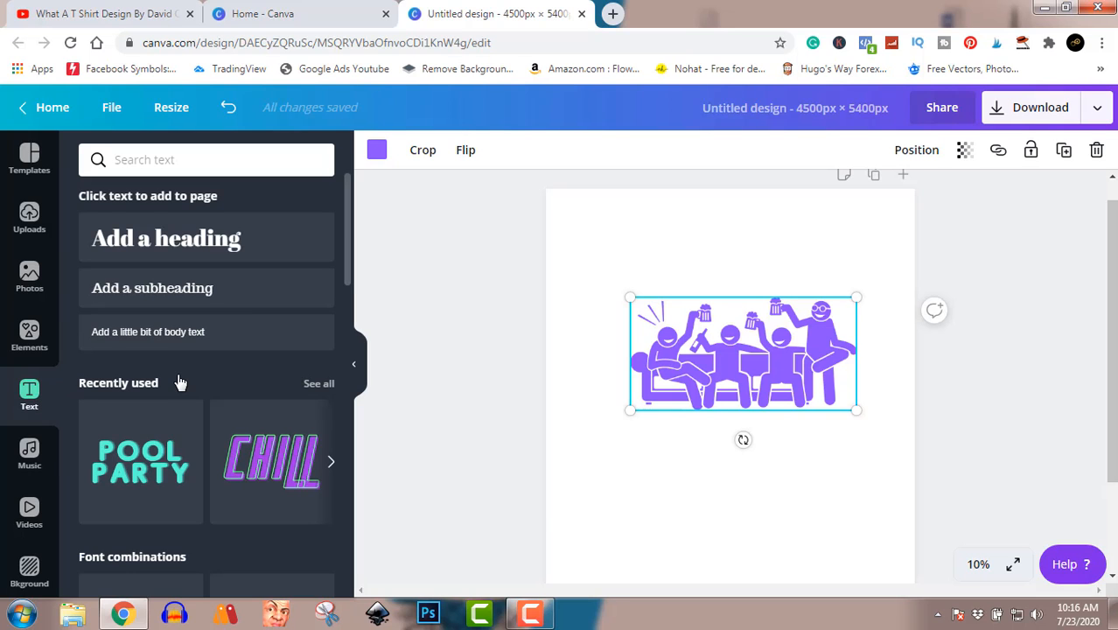
scroll(177, 382, "down", 3)
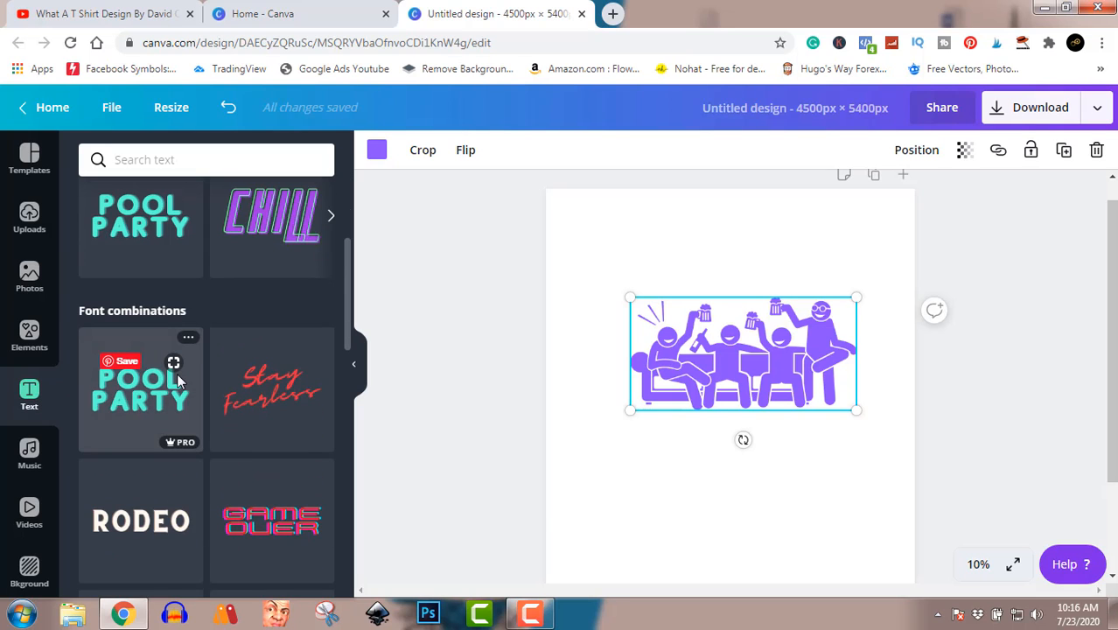
scroll(179, 383, "down", 1)
scroll(179, 382, "down", 6)
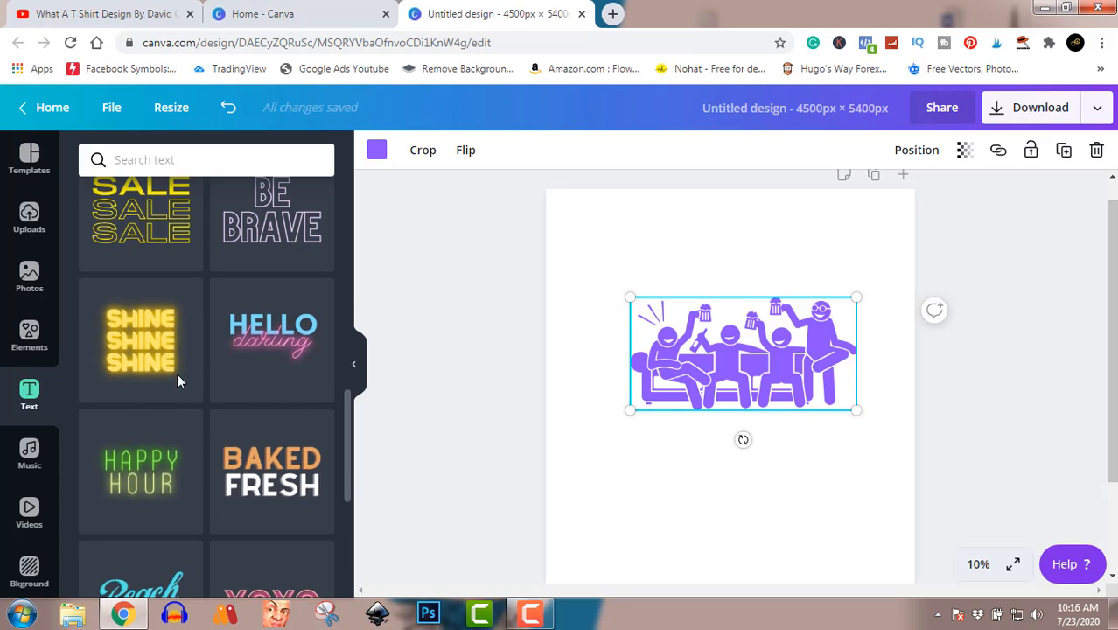
scroll(176, 375, "up", 1)
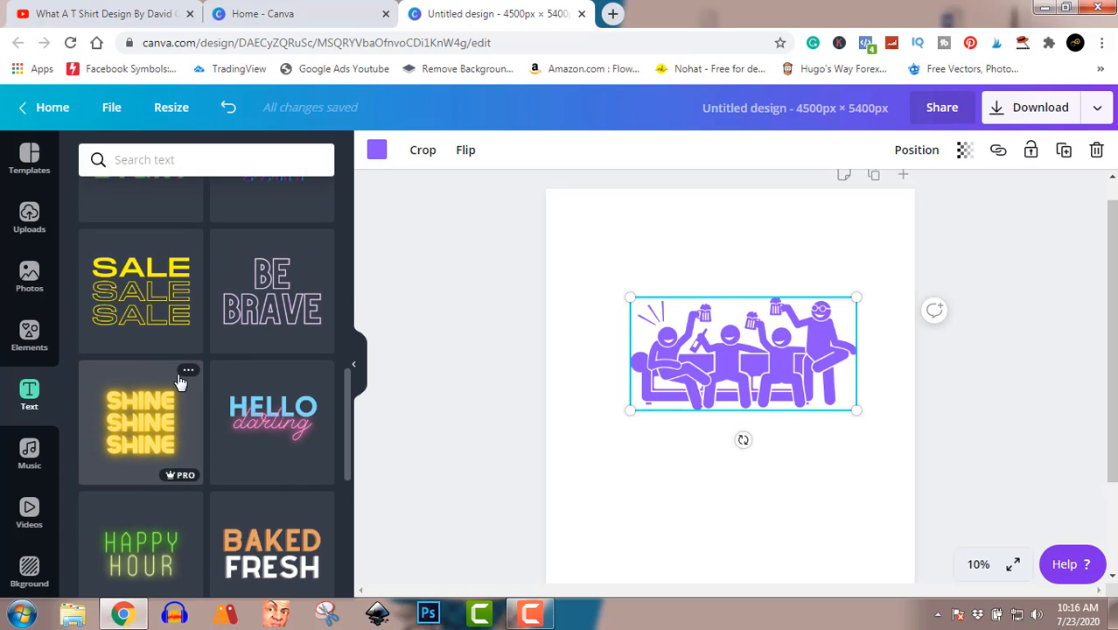
left_click(282, 304)
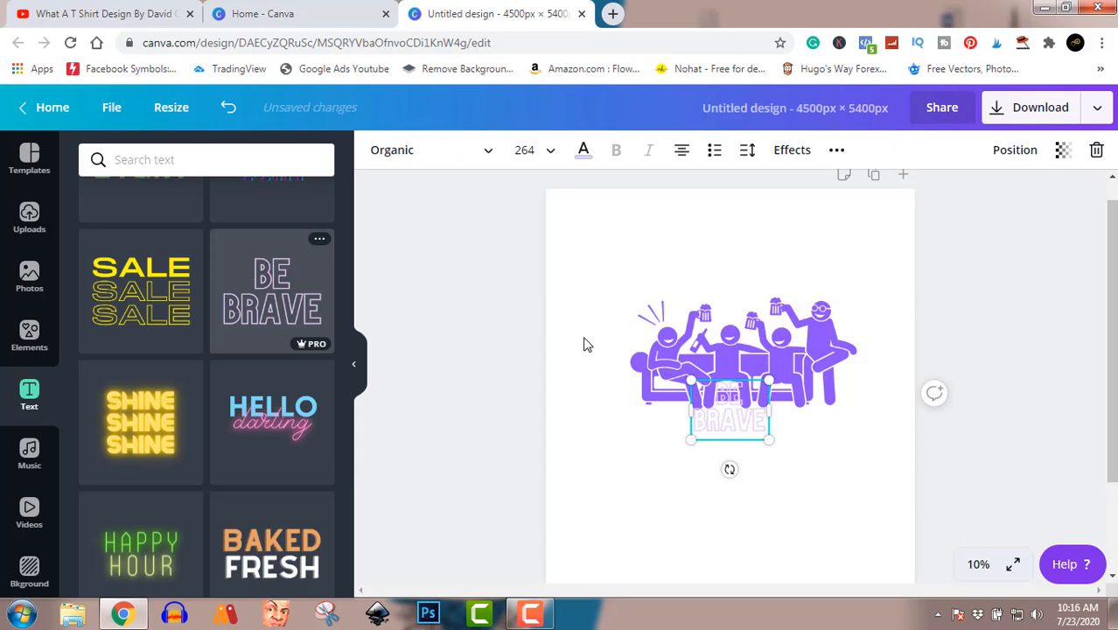
left_click_drag(771, 440, 888, 501)
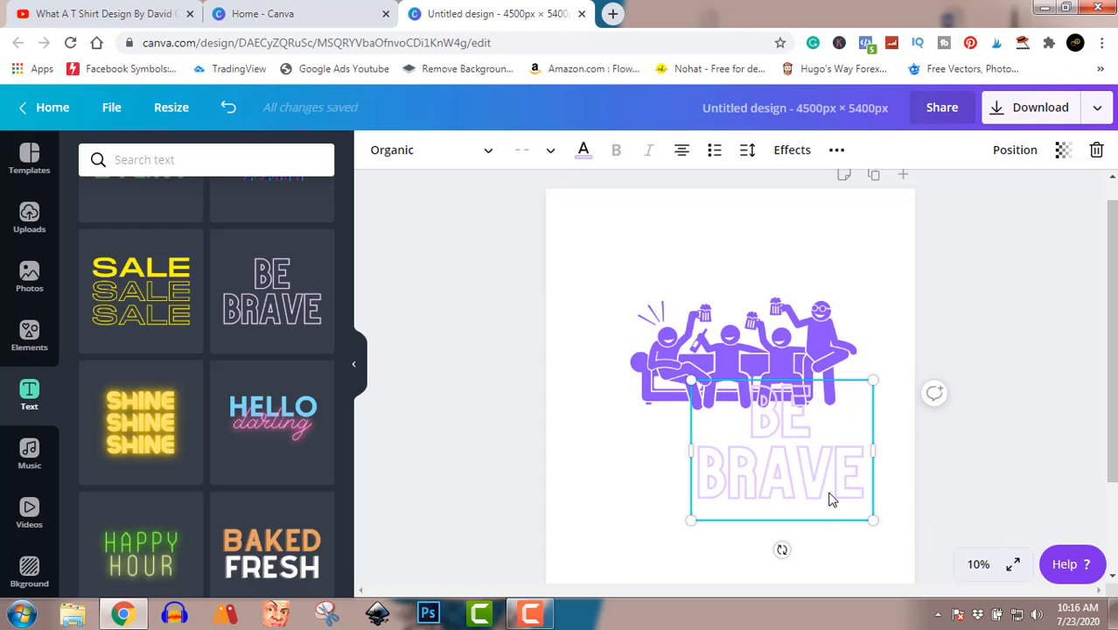
Step: Recolor the "BE BRAVE" text with the custom orange #fa9106
left_click(583, 155)
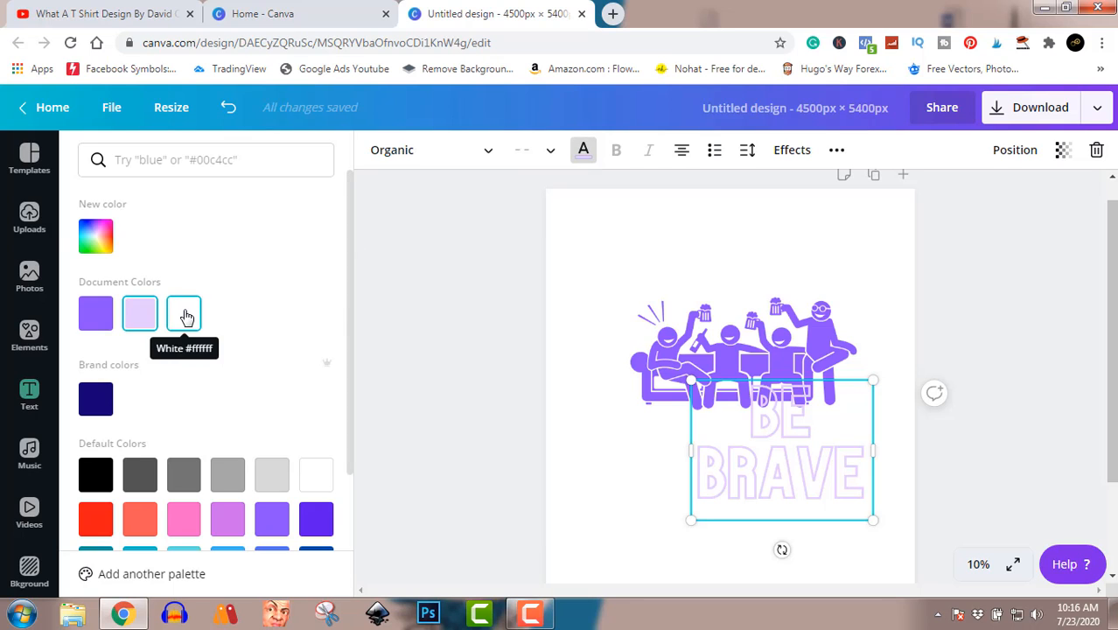
left_click(95, 237)
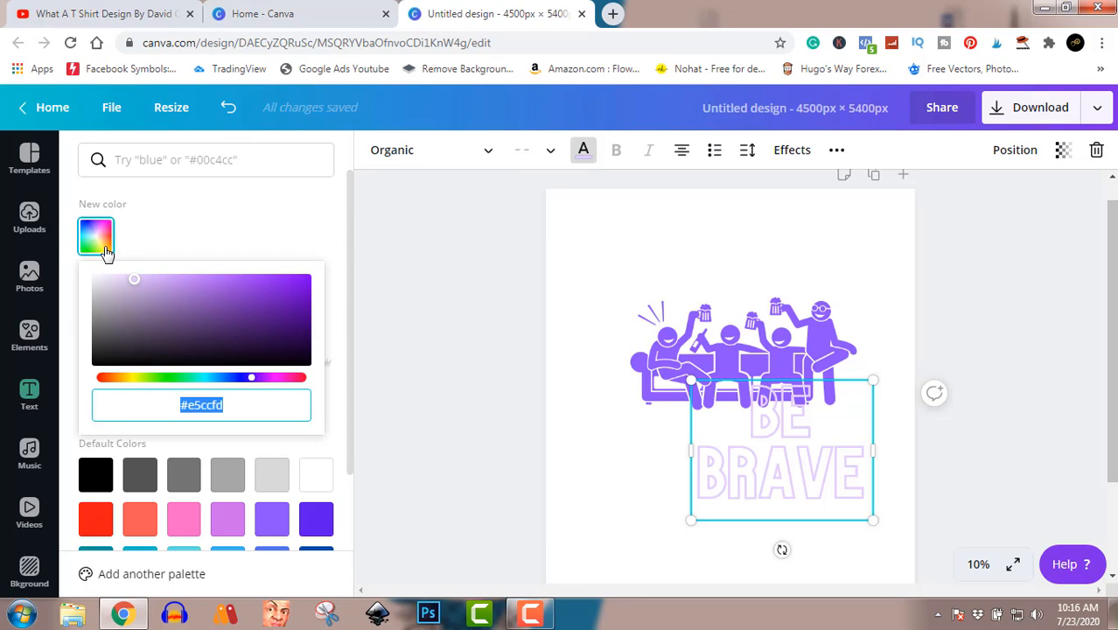
left_click(121, 377)
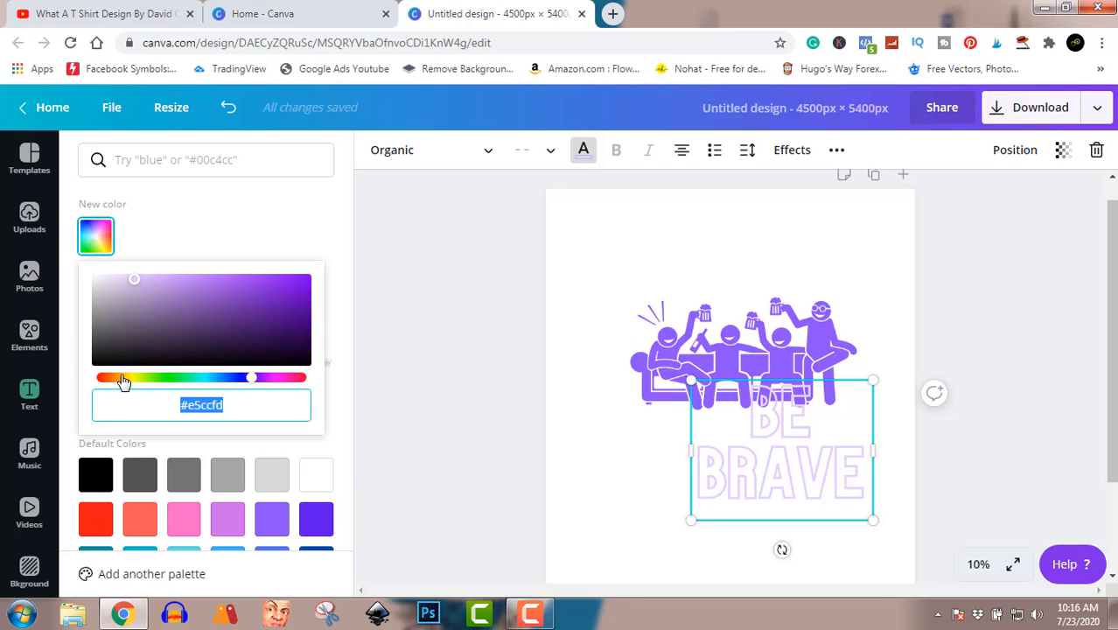
left_click(285, 284)
left_click(299, 279)
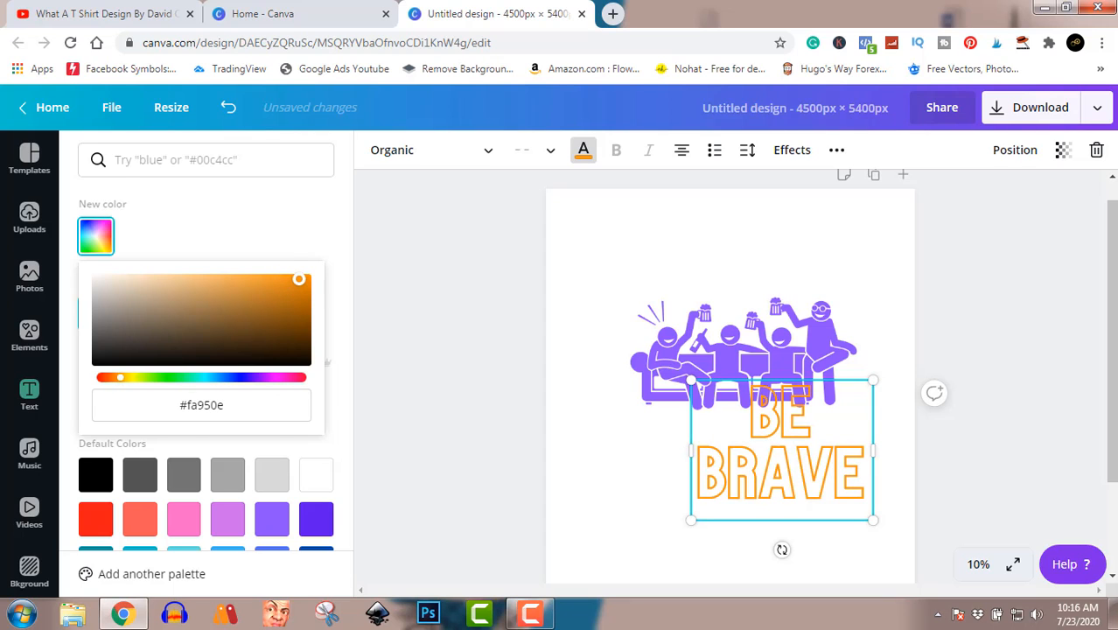
left_click(307, 280)
Step: Replace the entire "BE BRAVE" text with "I LIKE BEER"
double_click(792, 479)
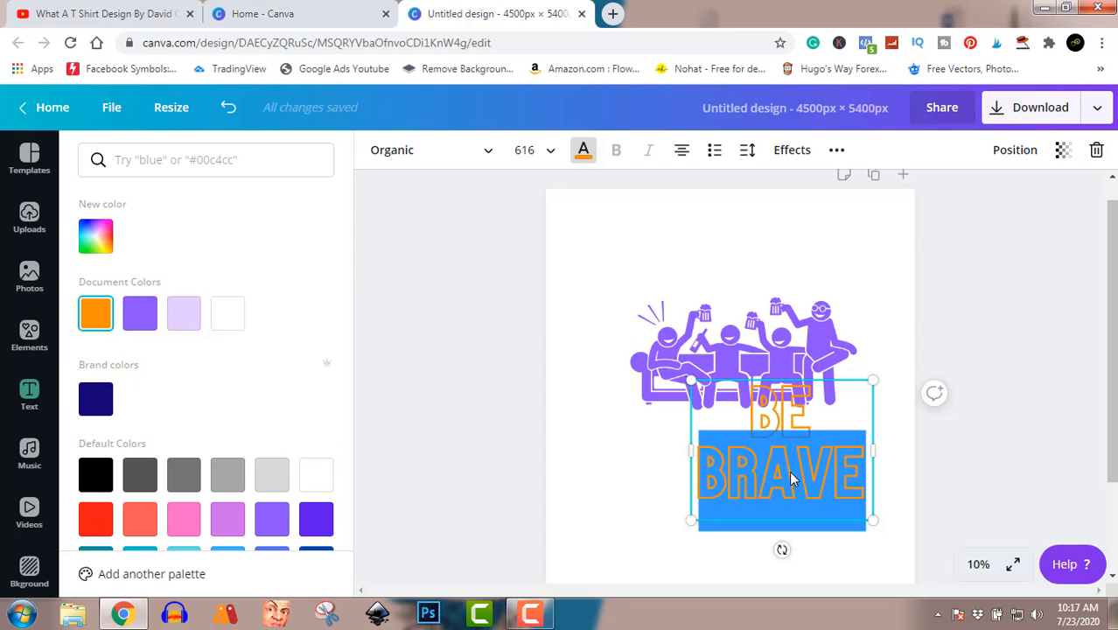
left_click(792, 478)
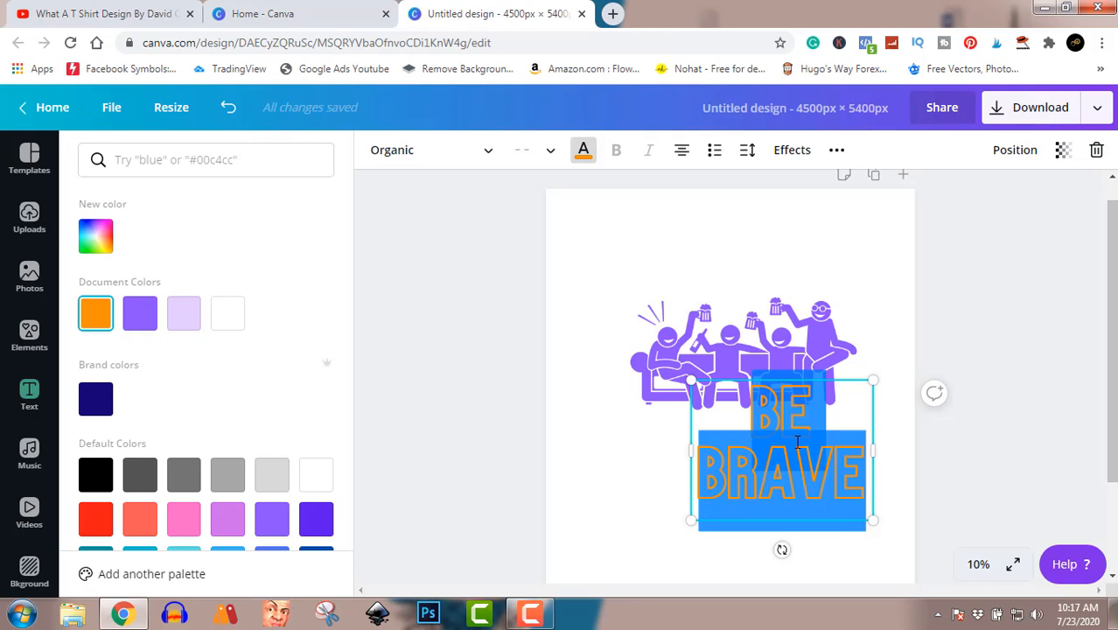
key("BackSpace")
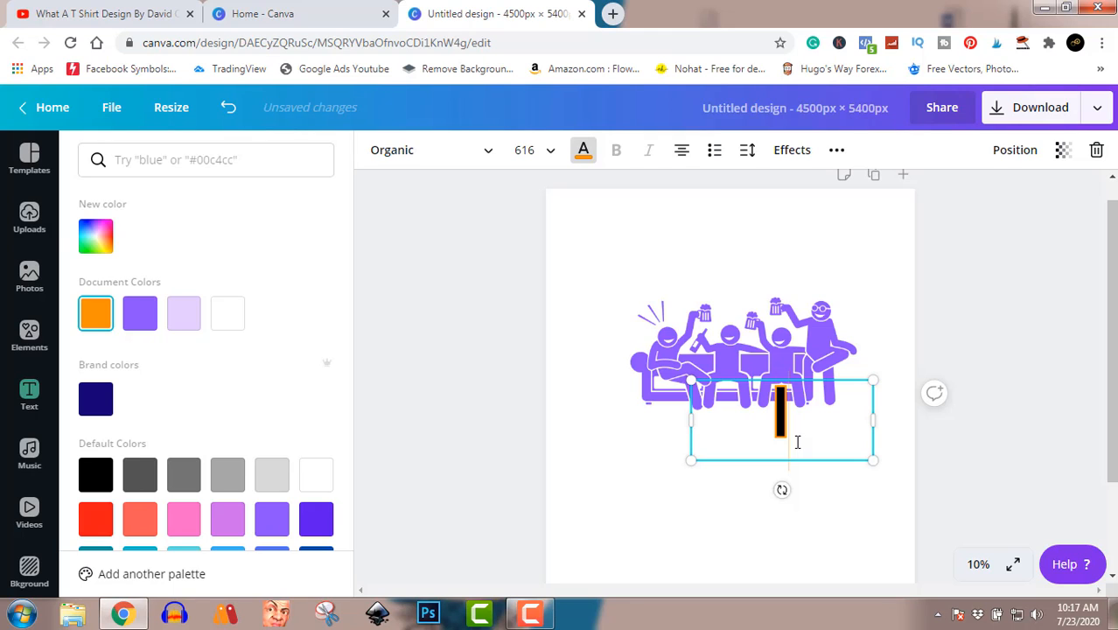
type("I ")
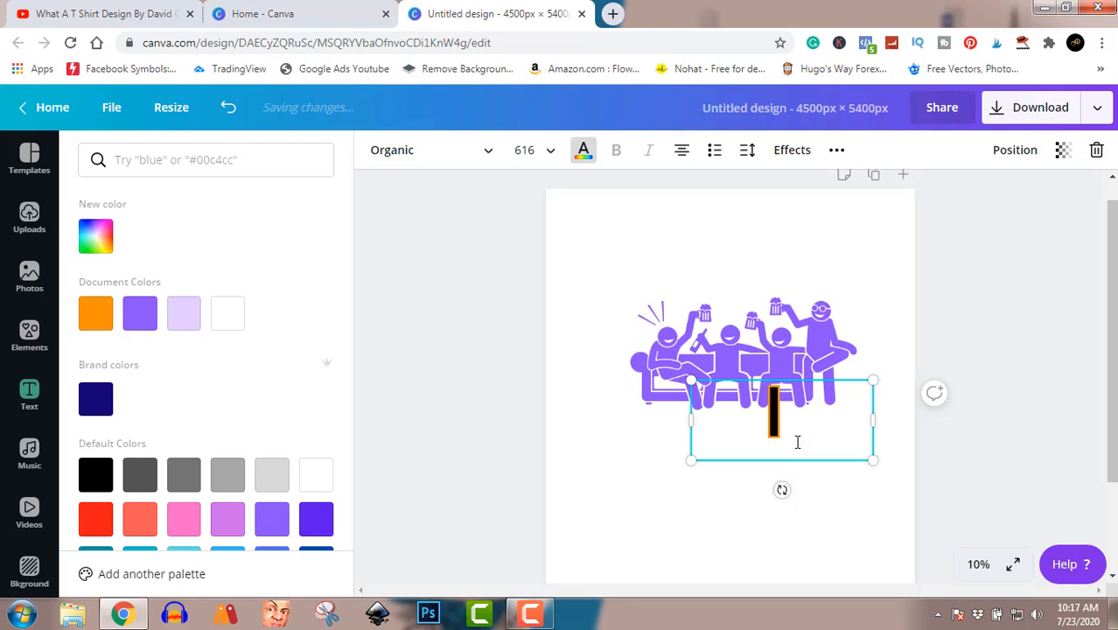
type("LIKE")
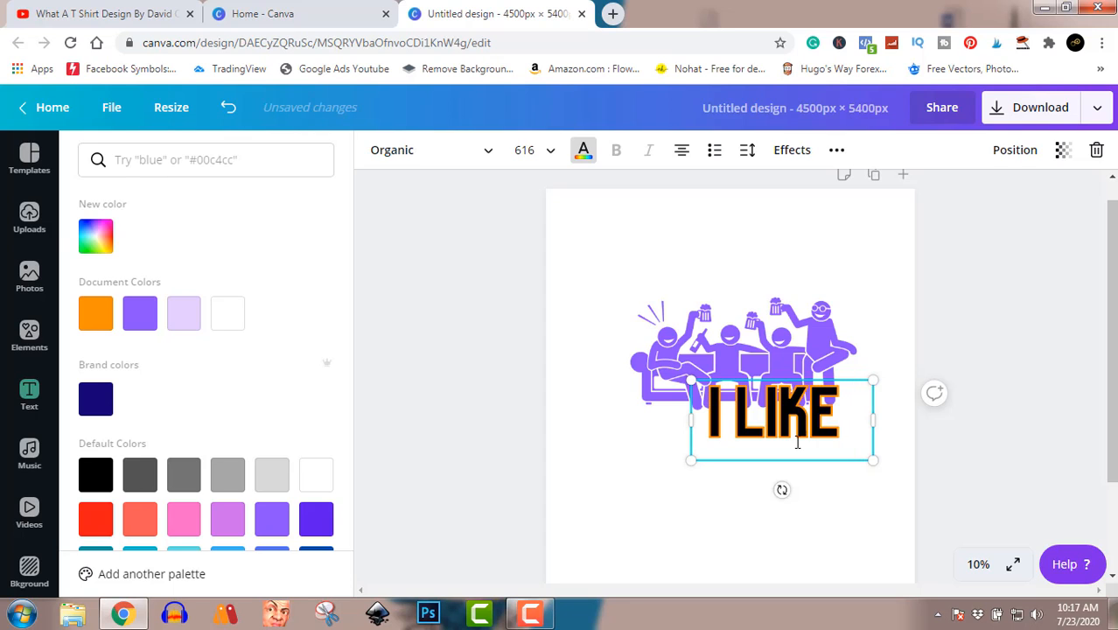
type("BEER")
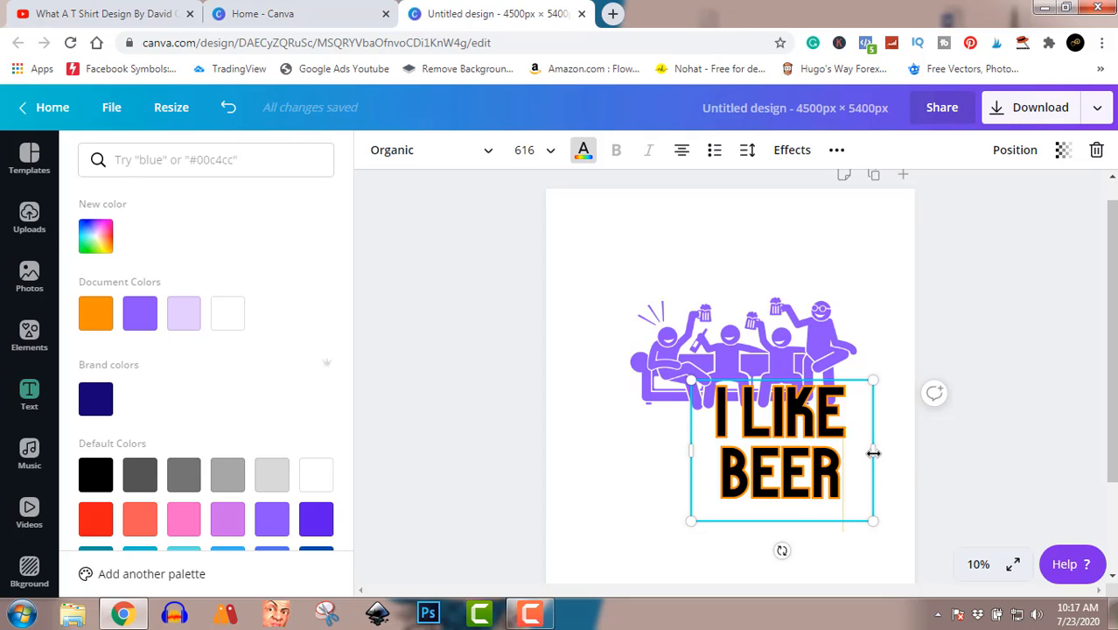
Step: Widen the "I LIKE BEER" text box so it fits on one line, and scale the text down to size 471
left_click_drag(873, 451, 984, 455)
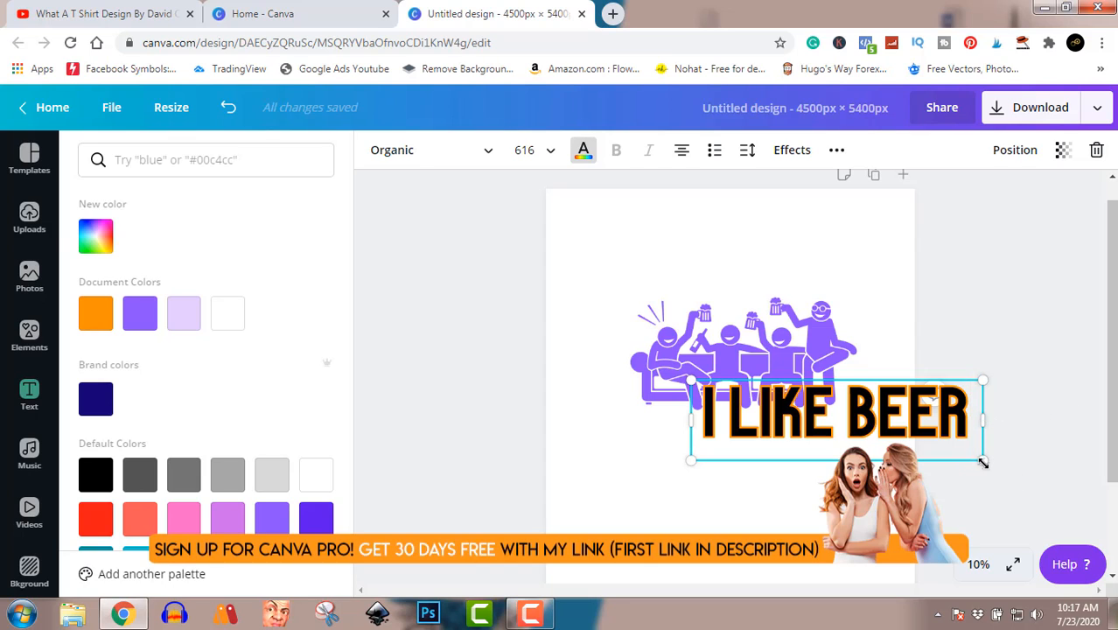
left_click_drag(984, 461, 914, 443)
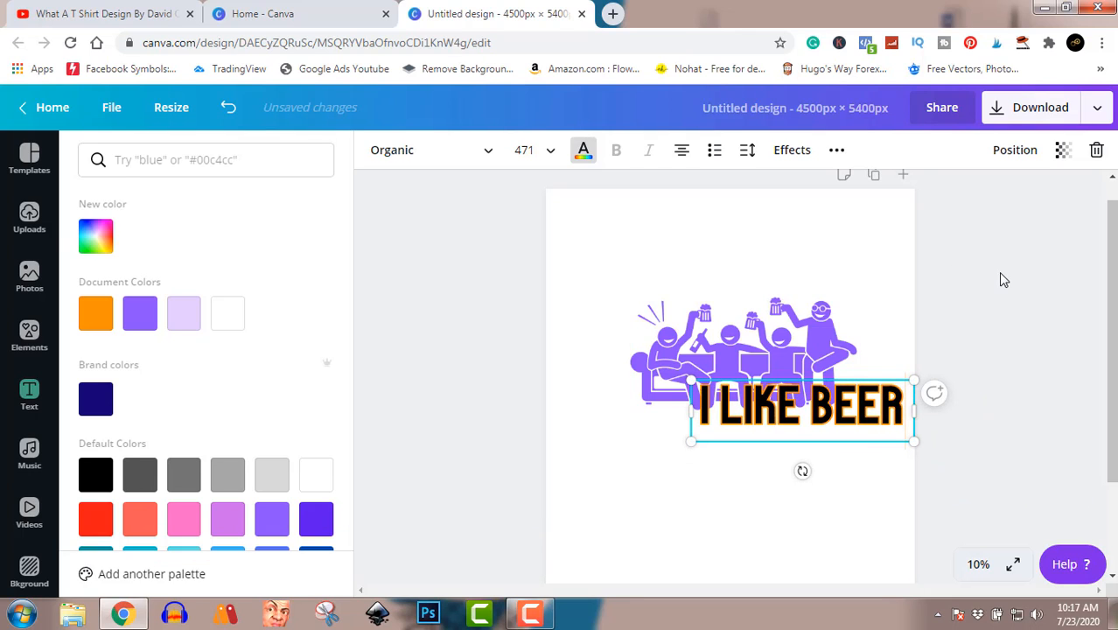
left_click(853, 415)
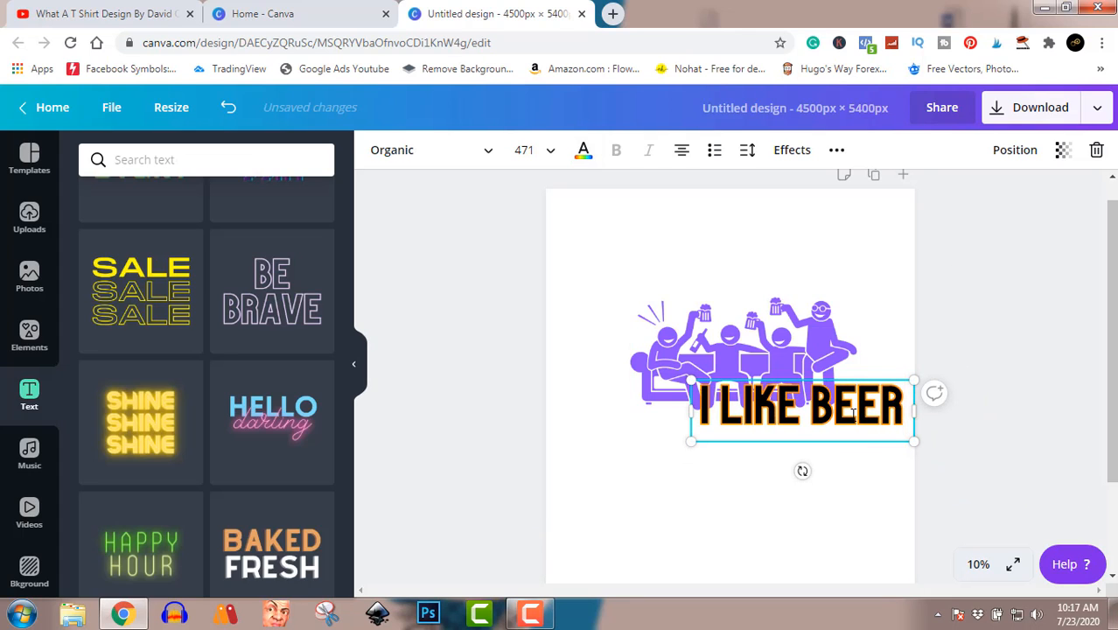
left_click(977, 350)
Step: Move the "I LIKE BEER" text directly above the illustration, lined up with its width
left_click(856, 404)
left_click_drag(856, 404, 803, 274)
left_click(831, 387, "shift")
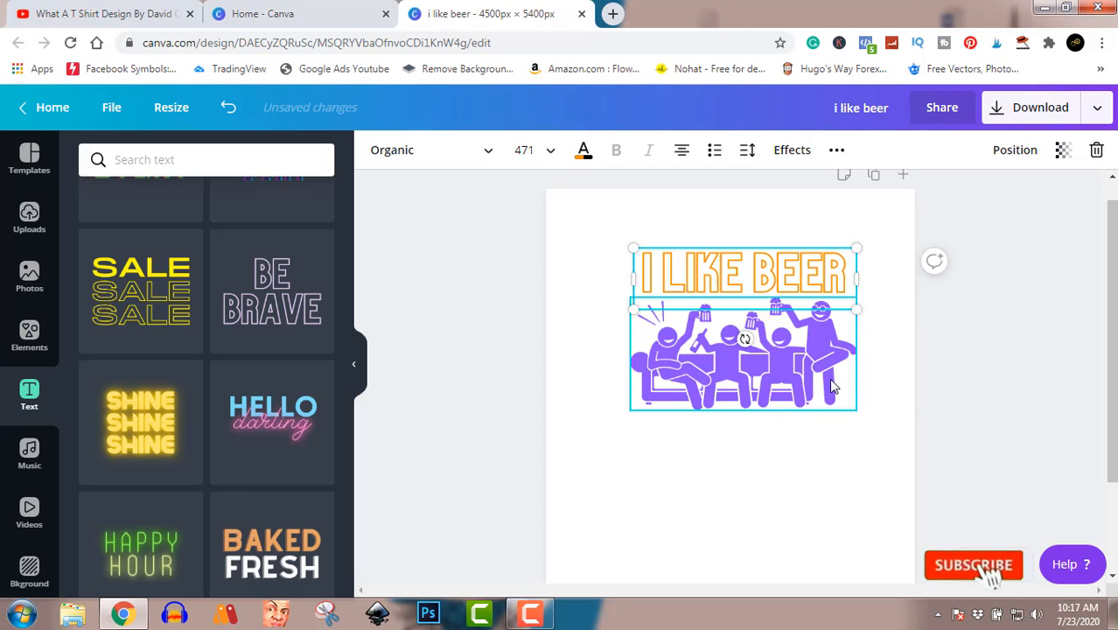
left_click(966, 305)
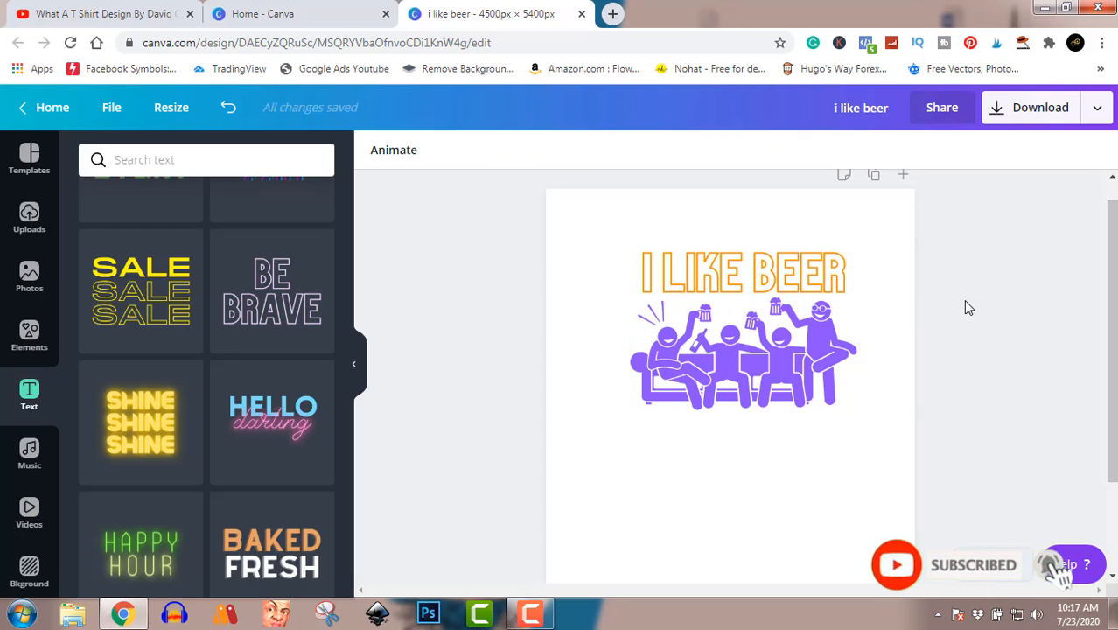
Step: Place a copy of the "I LIKE BEER" text just below the illustration, reworded as "AND MAYBE" and "4 PEOPLE" on two lines
left_click(794, 266)
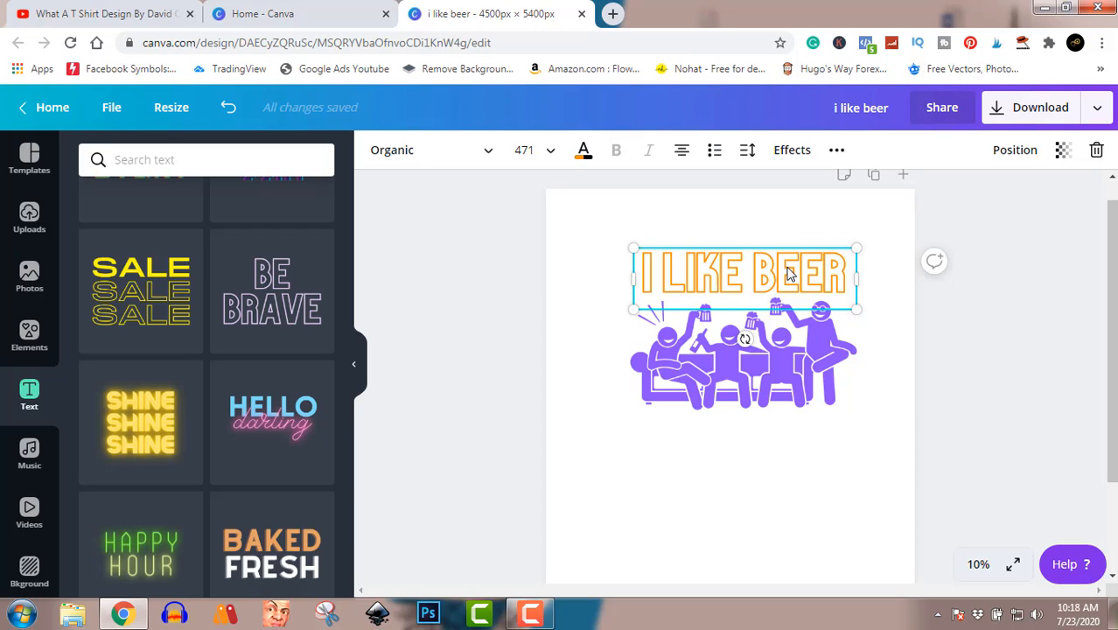
left_click_drag(790, 274, 786, 429)
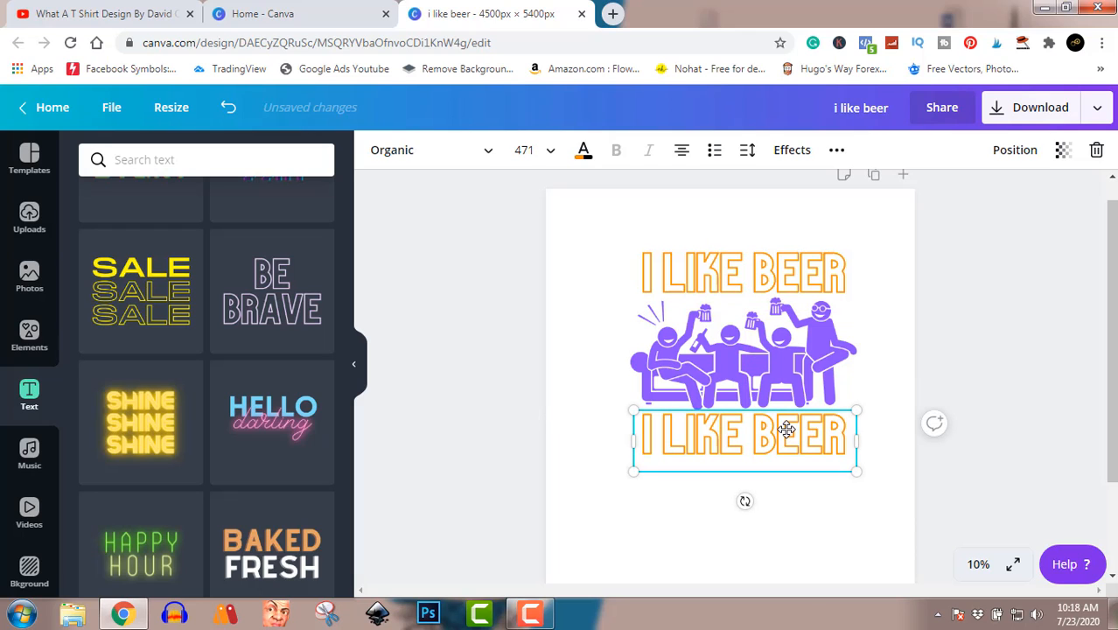
double_click(787, 428)
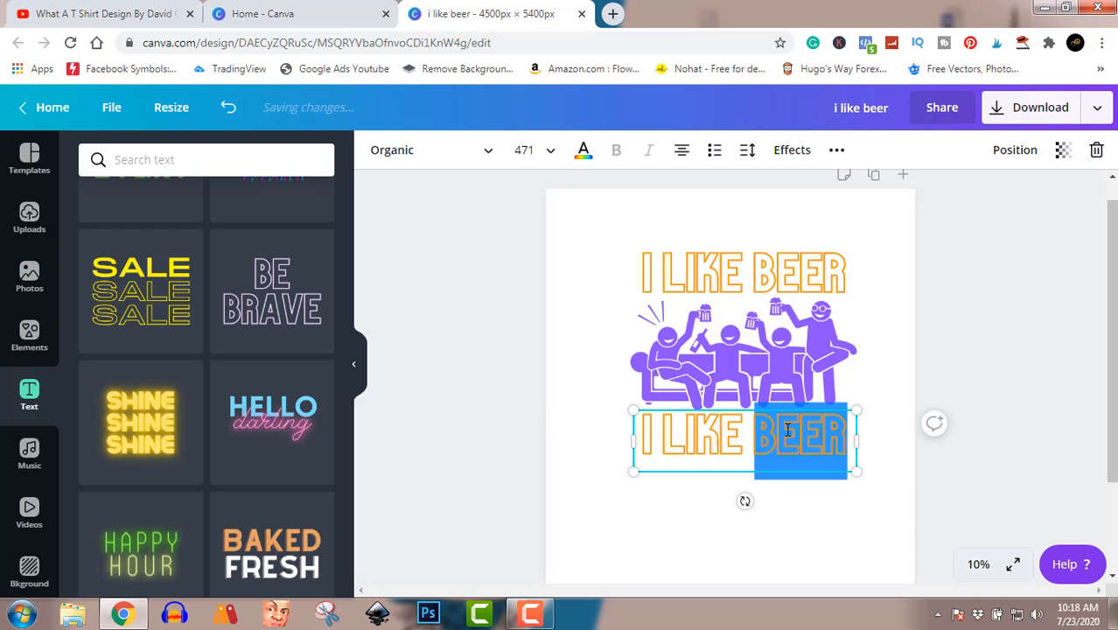
triple_click(787, 429)
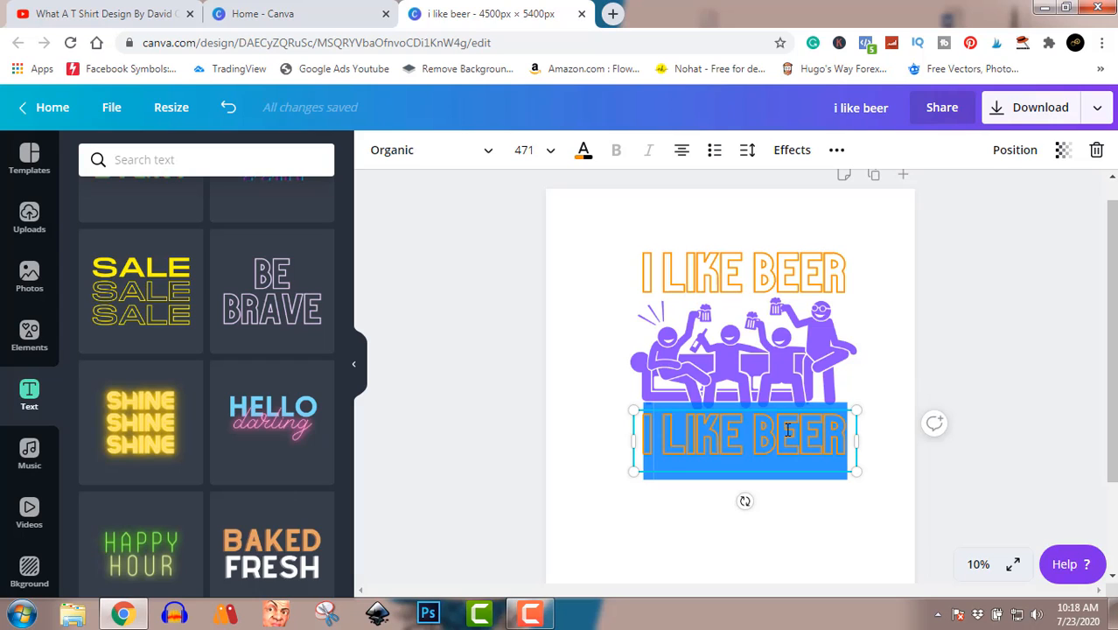
type("AND")
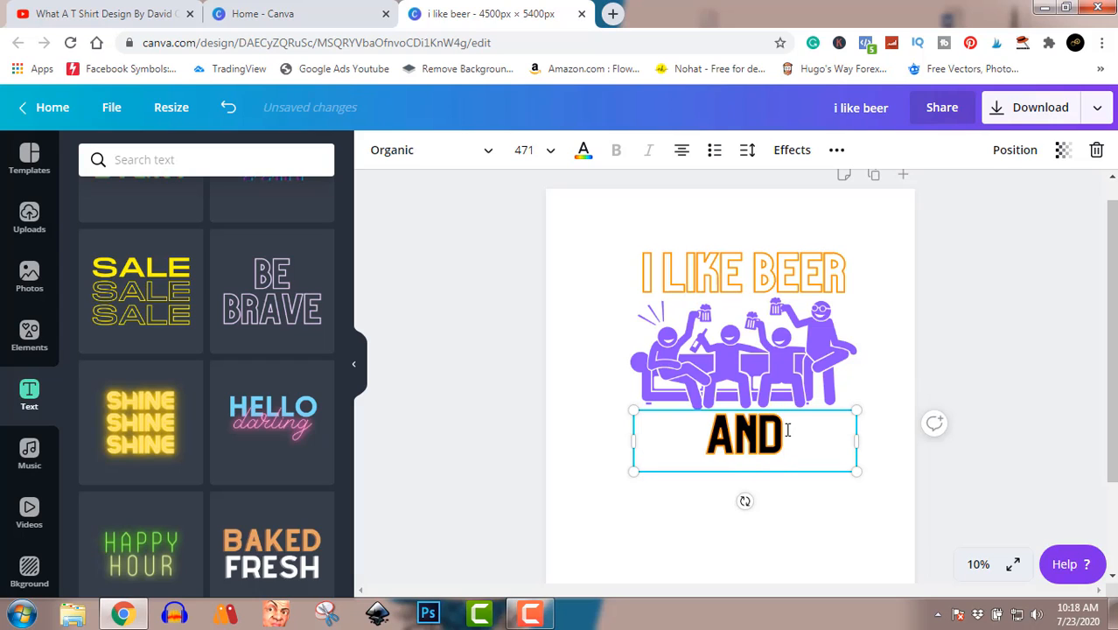
type(" M")
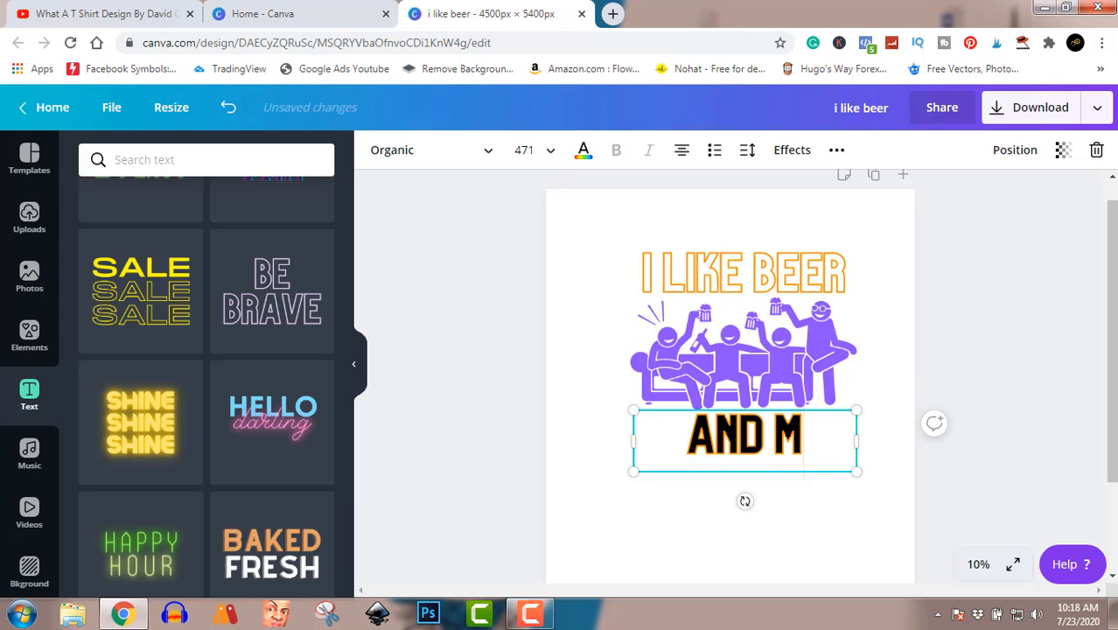
type("AY")
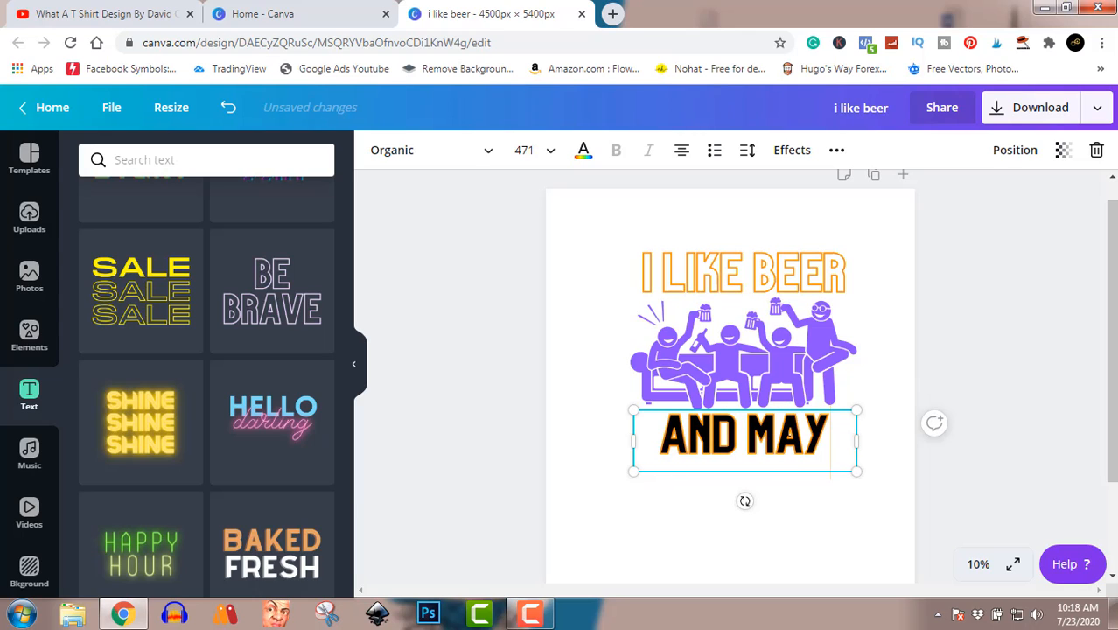
type("BE")
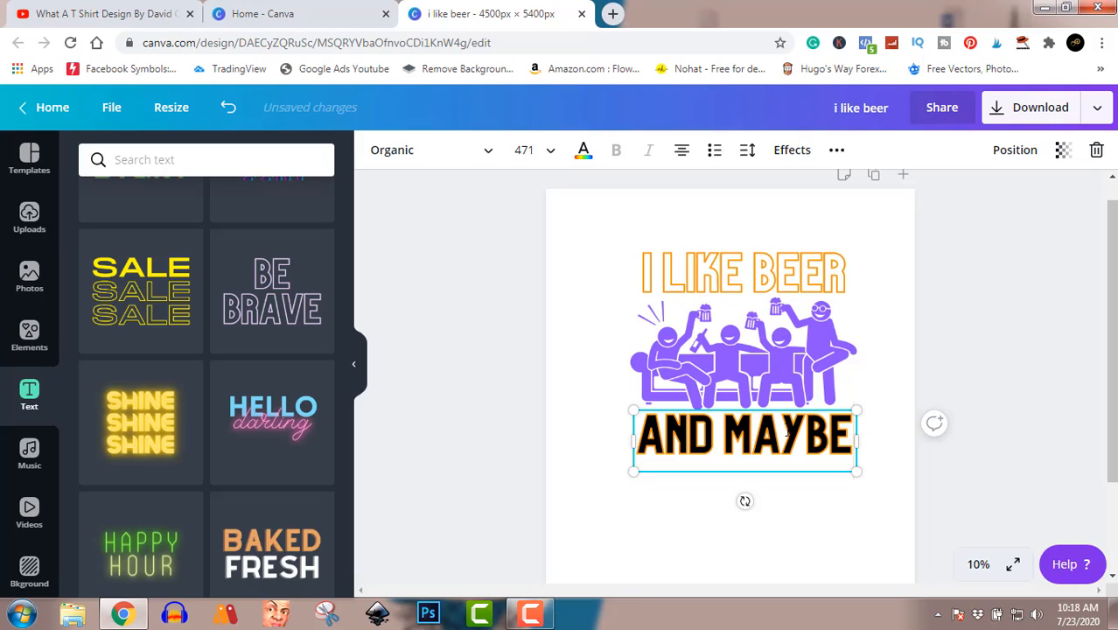
key("Return")
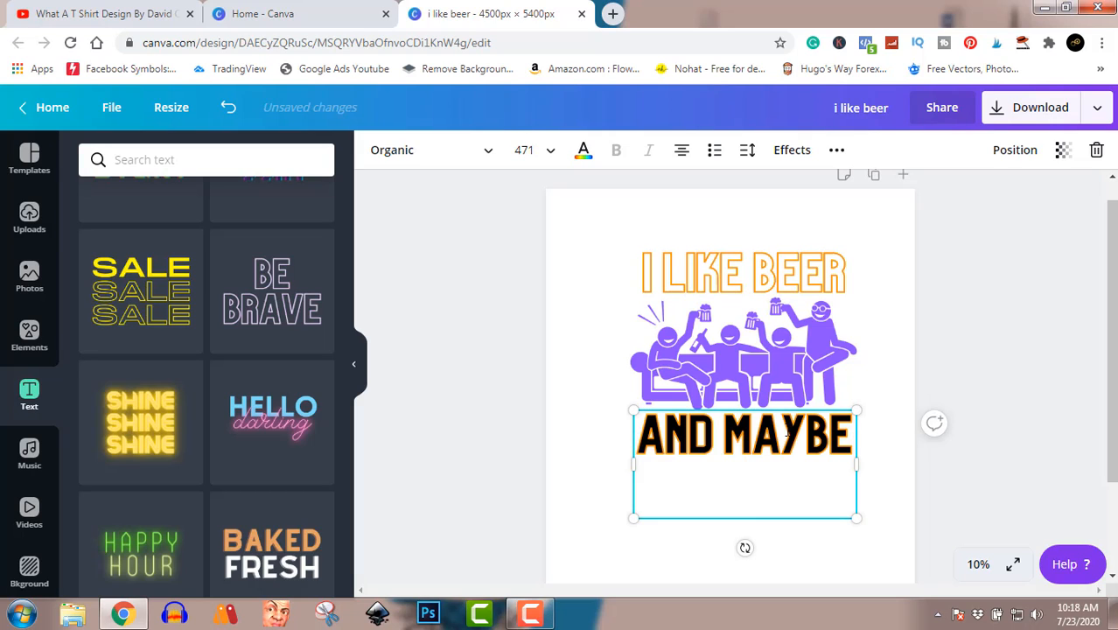
type("4")
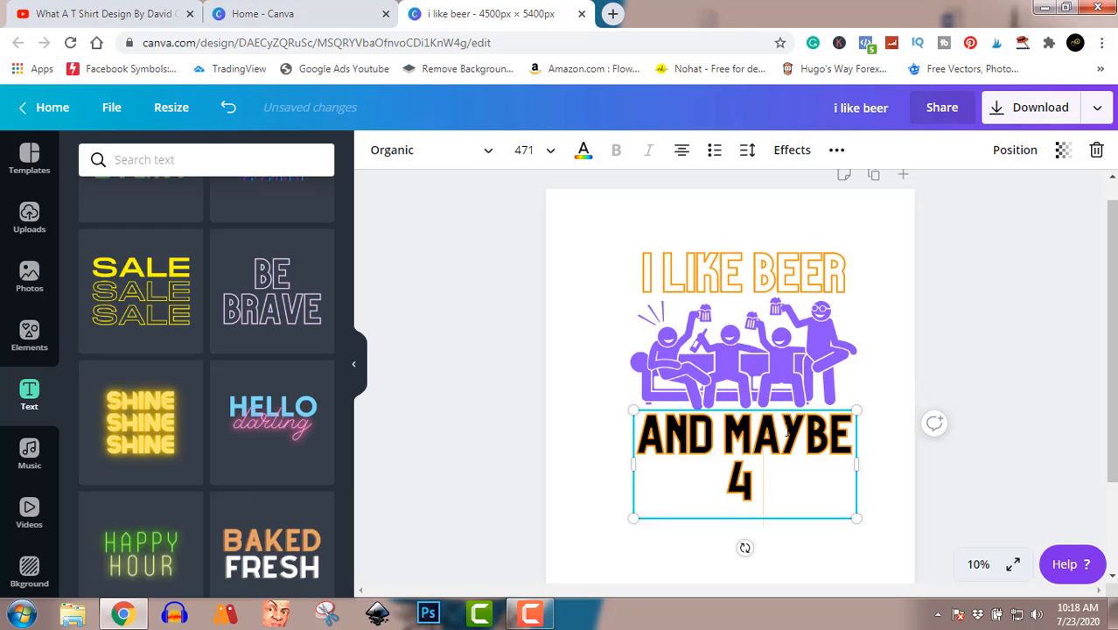
type(" PEOPLE")
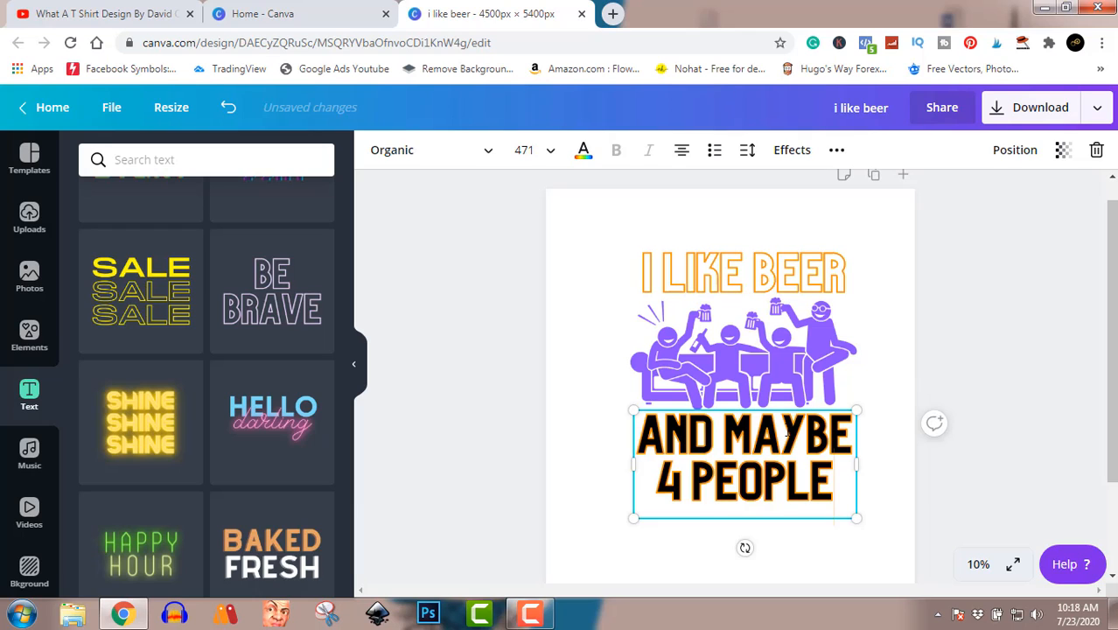
left_click(1007, 355)
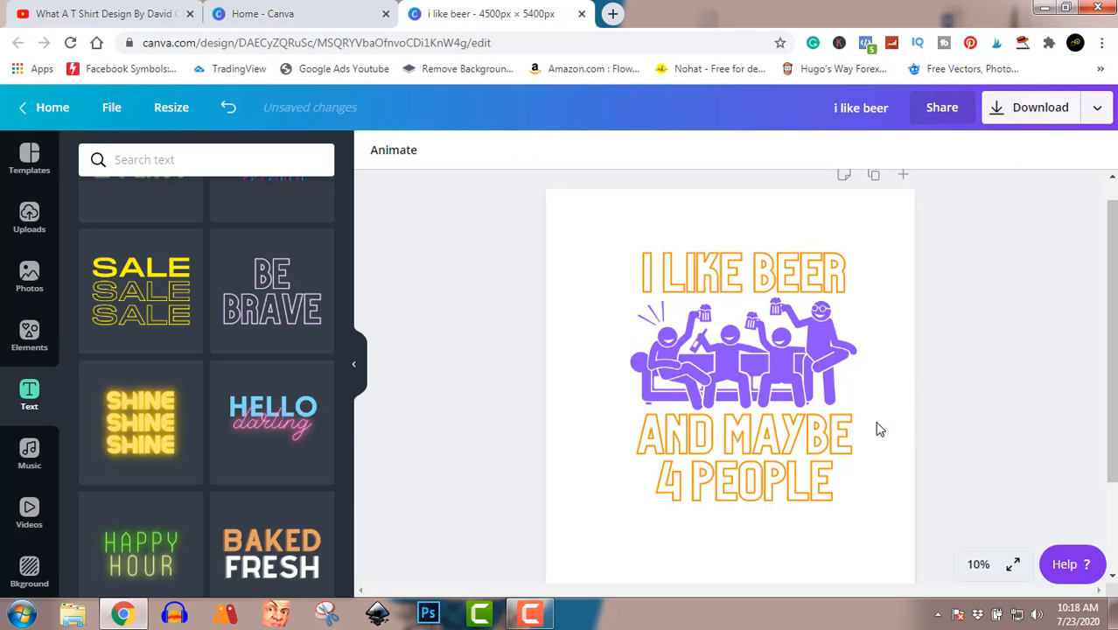
mouse_move(803, 448)
left_mouse_down()
mouse_move(799, 462)
mouse_move(802, 453)
left_mouse_up()
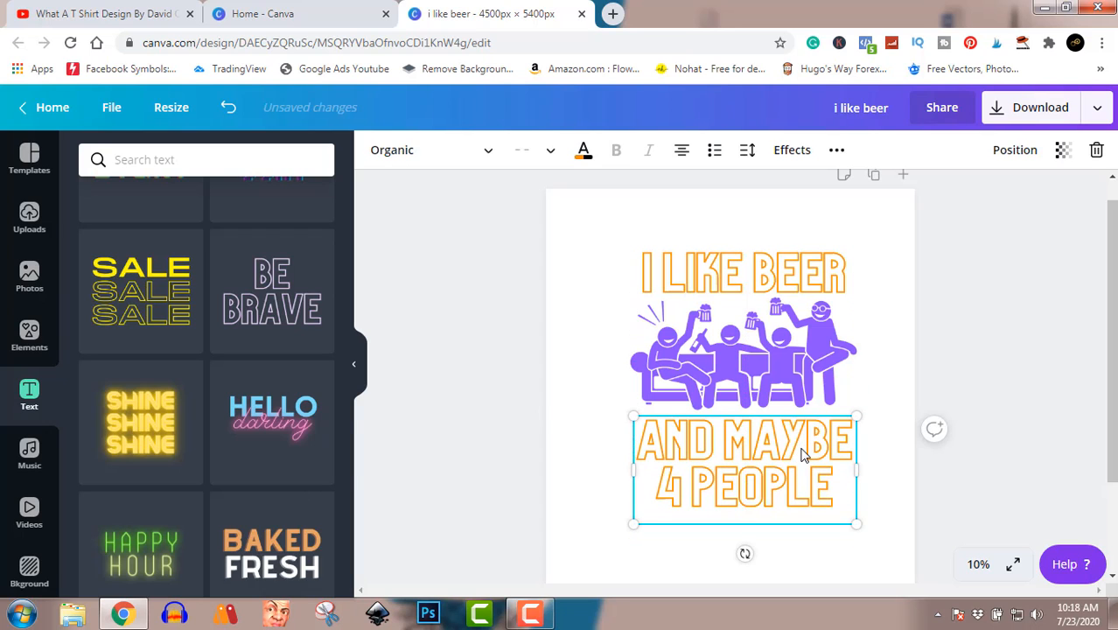
Step: Move the "AND MAYBE 4 PEOPLE" text slightly up, closer to the illustration, and deselect it
left_click(995, 335)
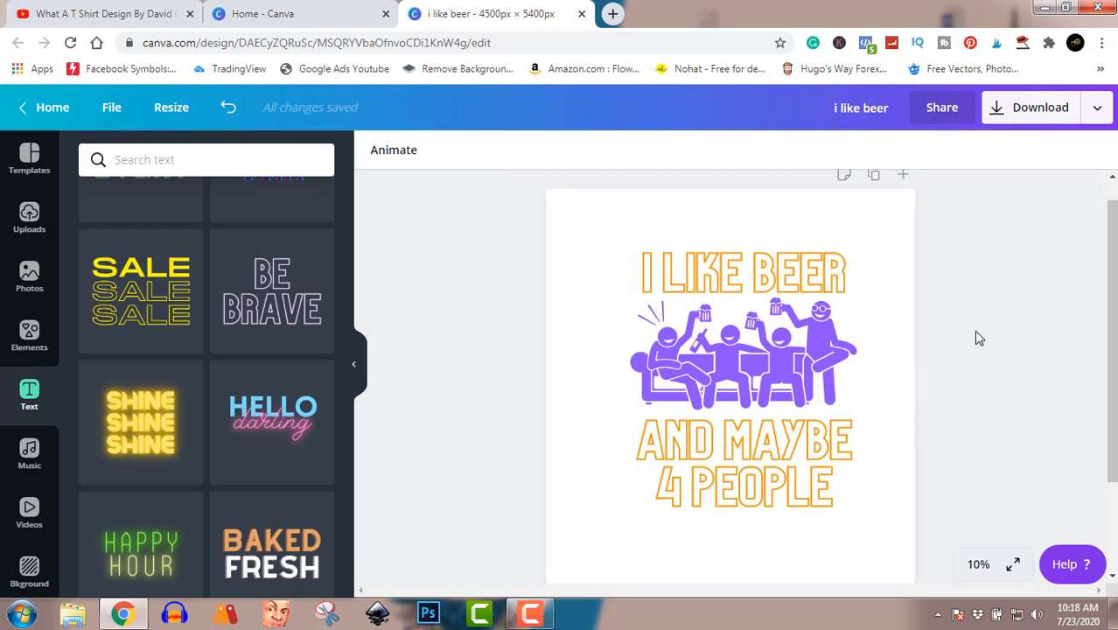
left_click_drag(804, 455, 794, 439)
left_click(987, 365)
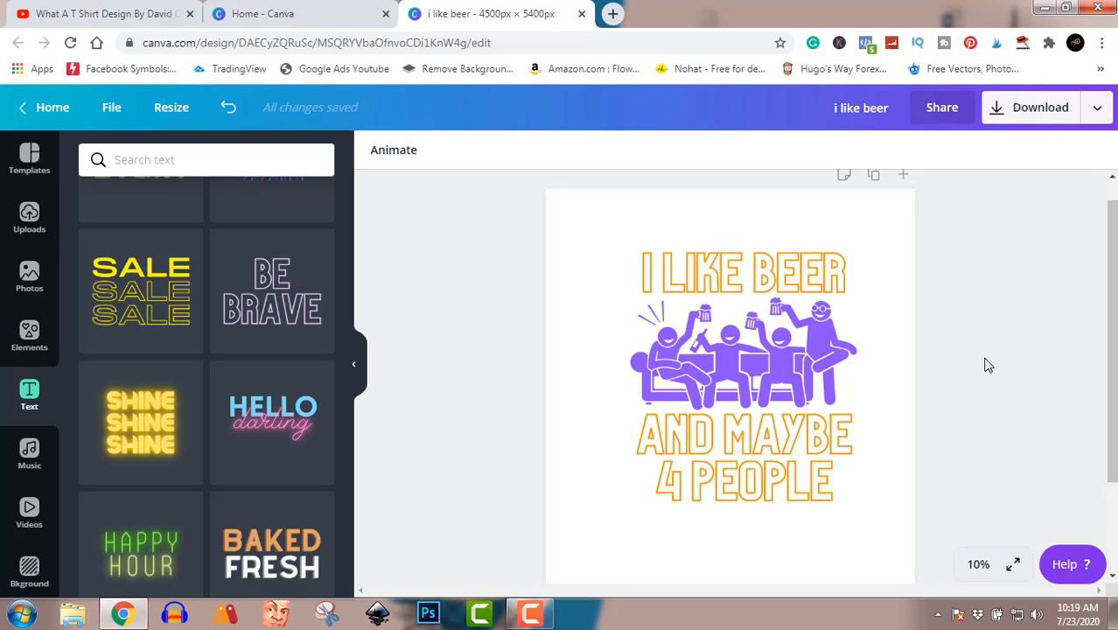
scroll(919, 479, "down", 1)
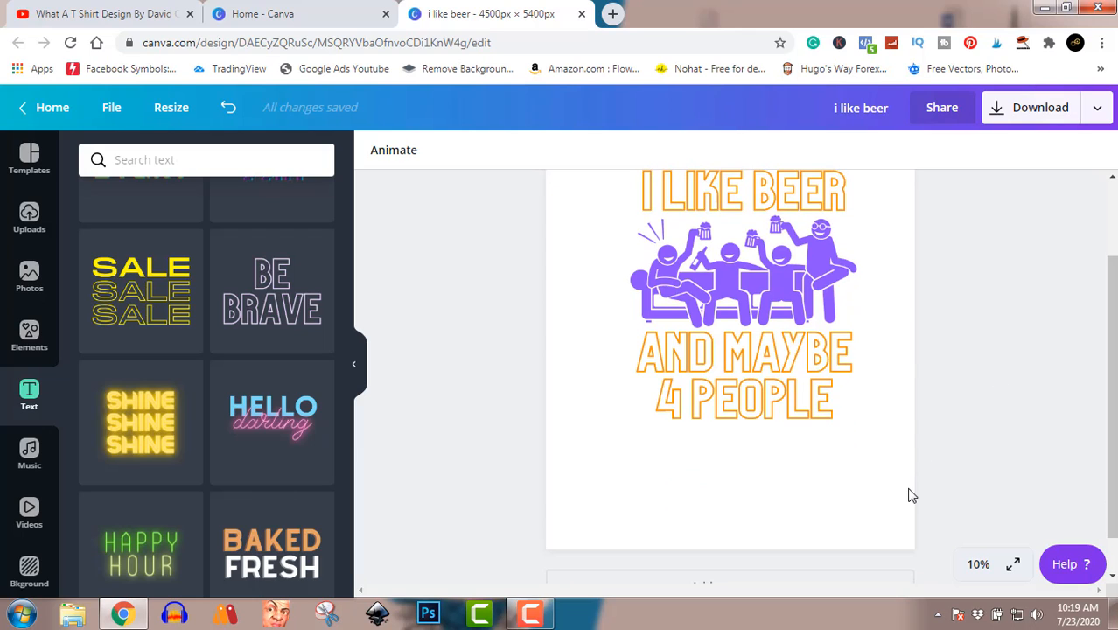
scroll(945, 422, "up", 1)
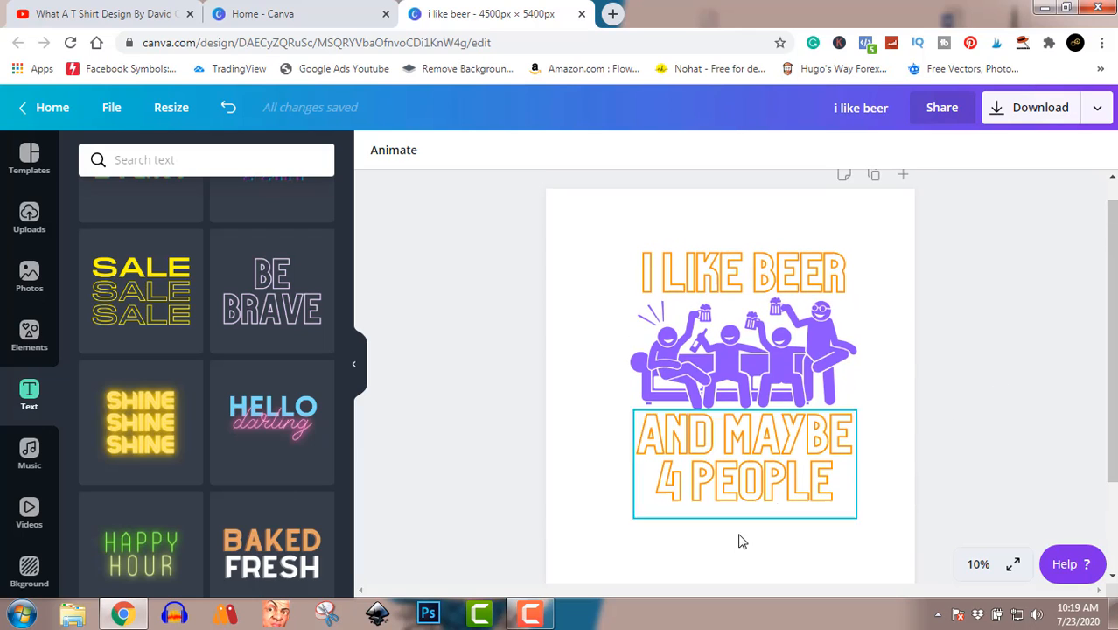
left_click(531, 613)
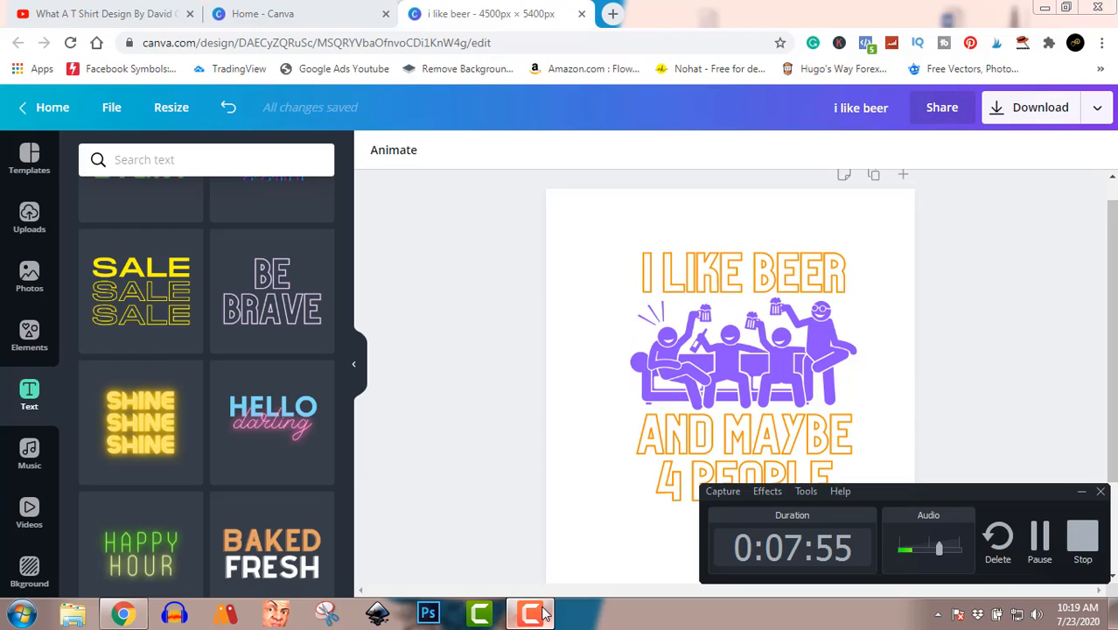
left_click(540, 613)
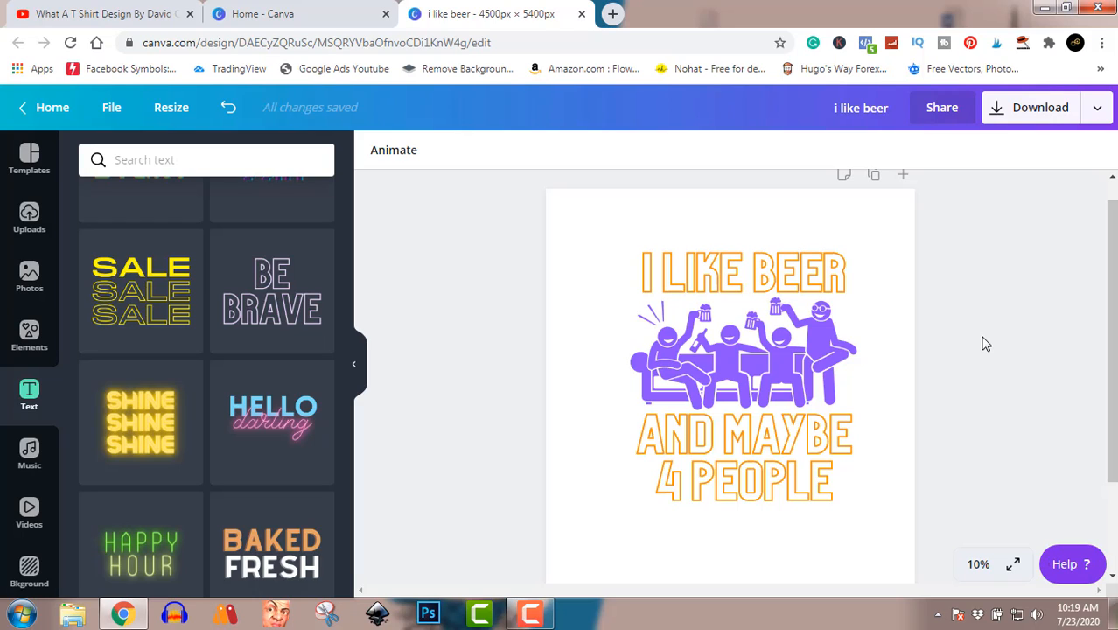
Step: Search the photo library for "beer"
left_click(29, 279)
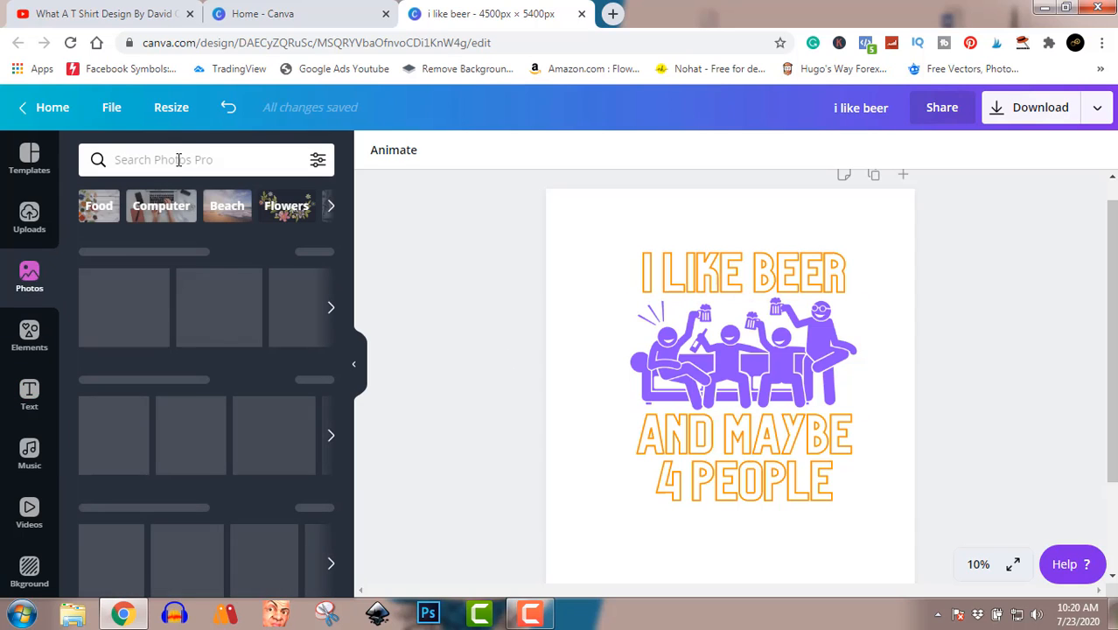
left_click(179, 159)
type("beer")
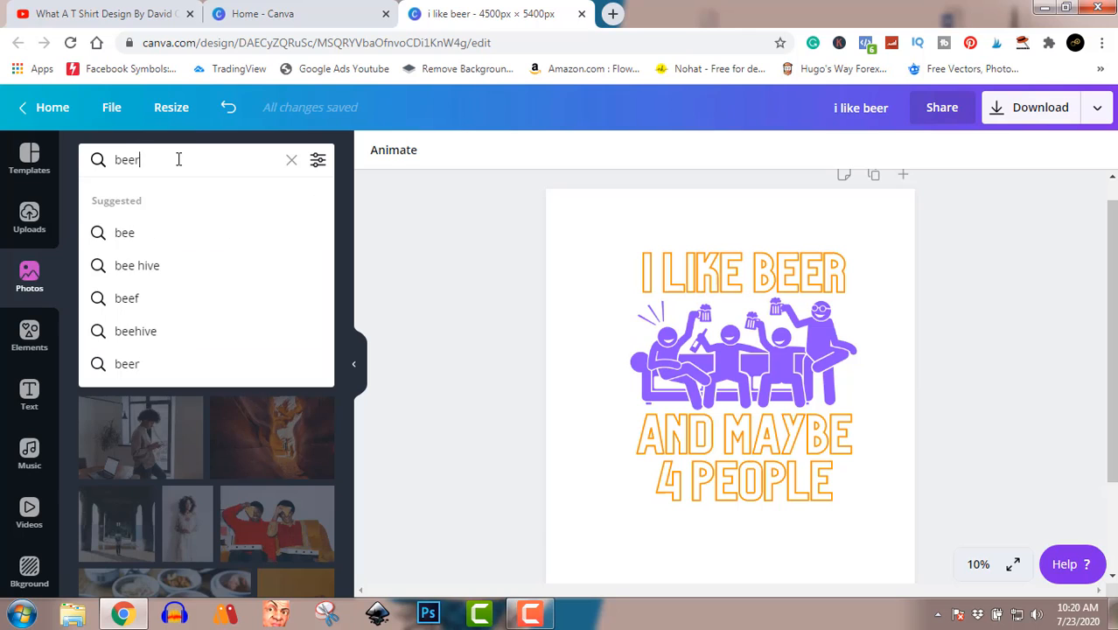
key("Return")
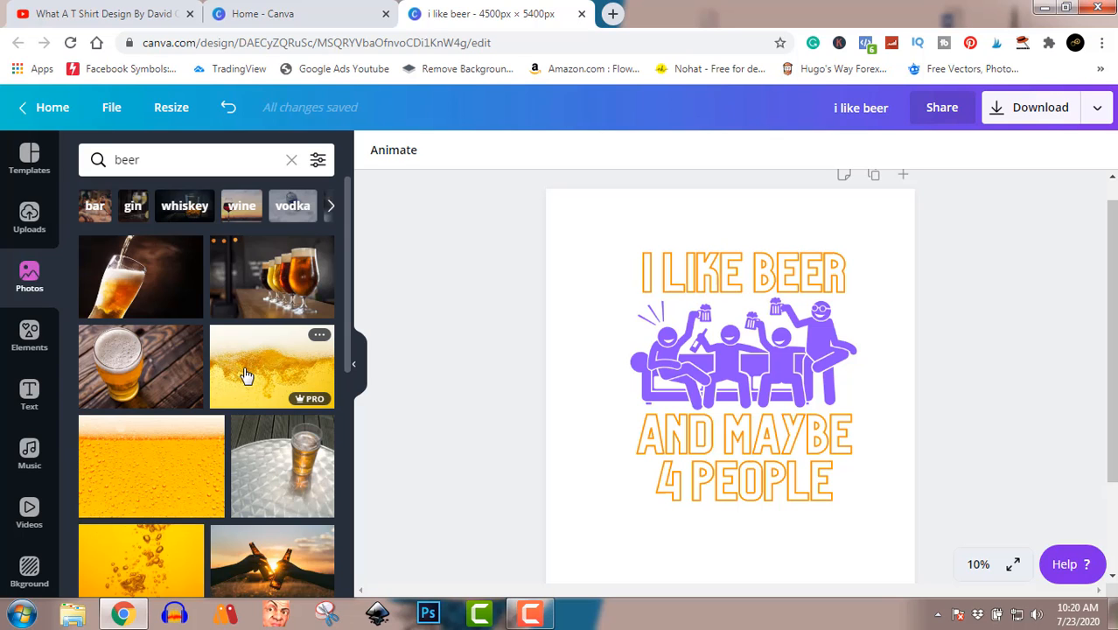
Step: Browse the beer photo results to examine which pictures are available for a design
scroll(246, 374, "down", 5)
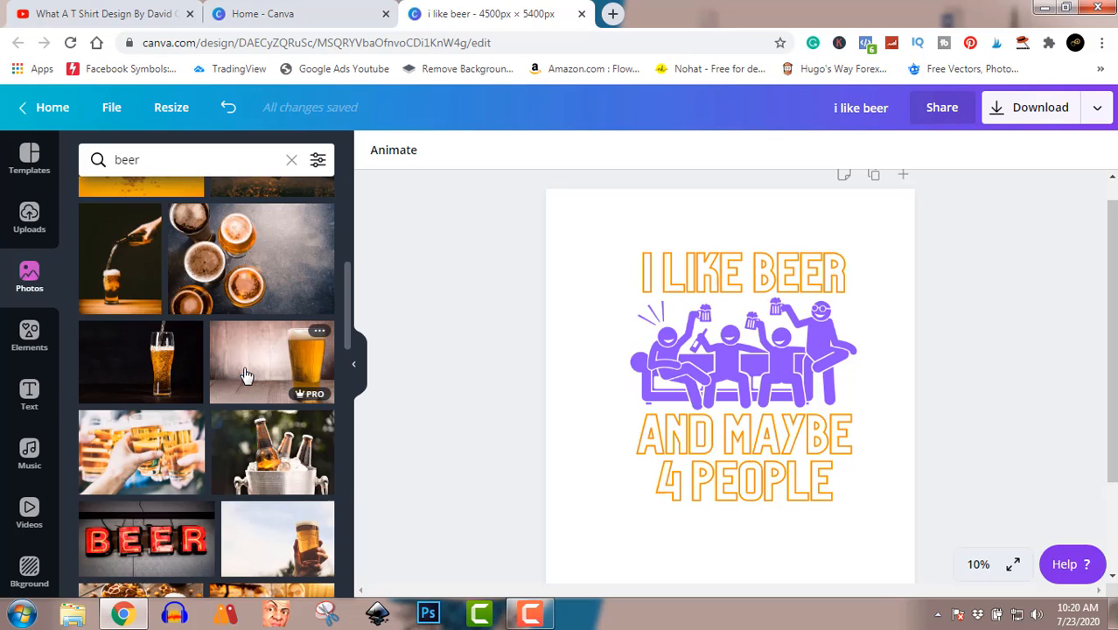
scroll(246, 374, "down", 4)
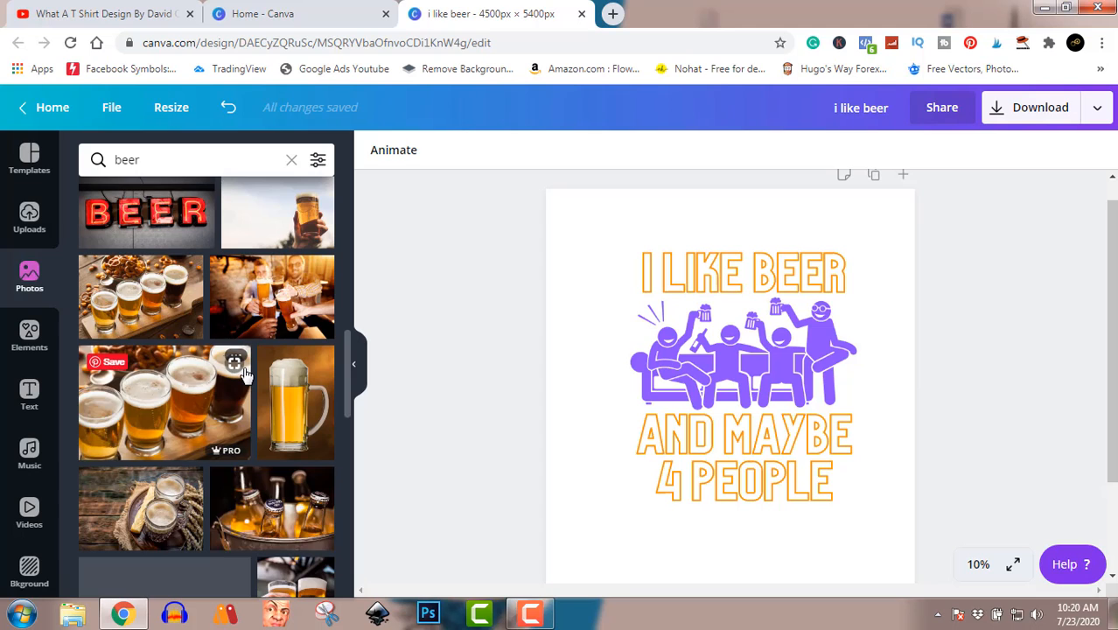
scroll(246, 374, "down", 3)
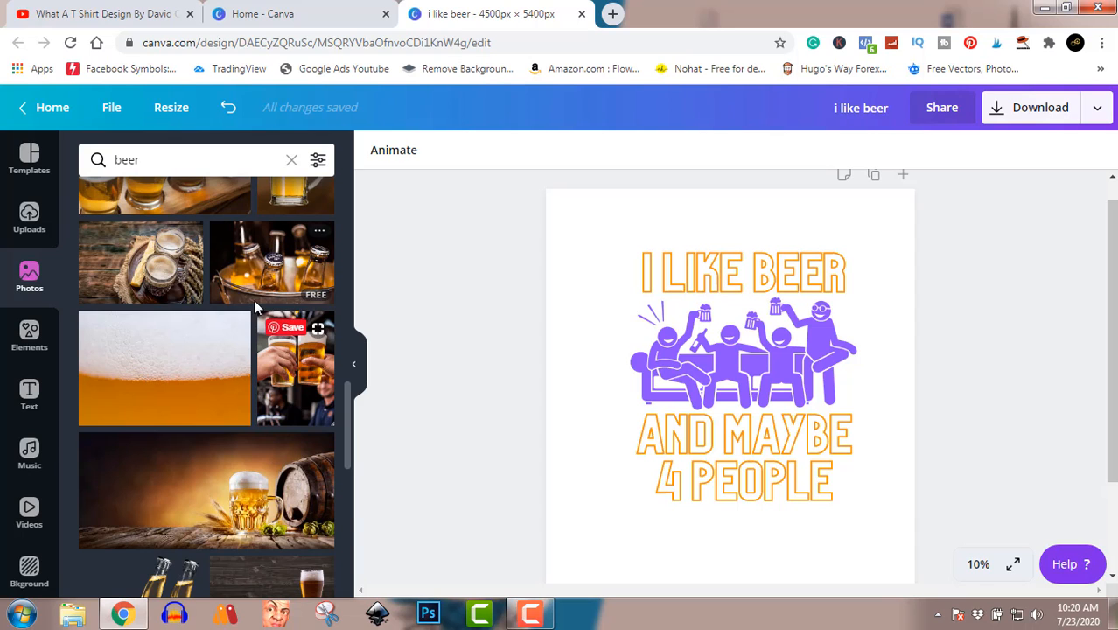
scroll(259, 306, "down", 4)
scroll(259, 306, "down", 1)
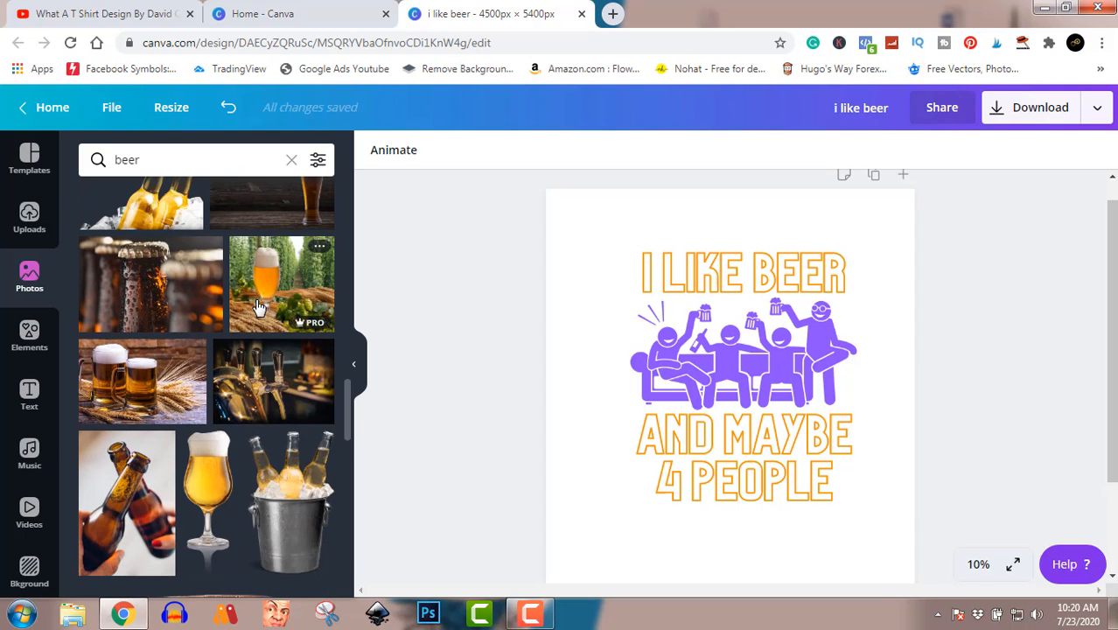
scroll(286, 290, "down", 3)
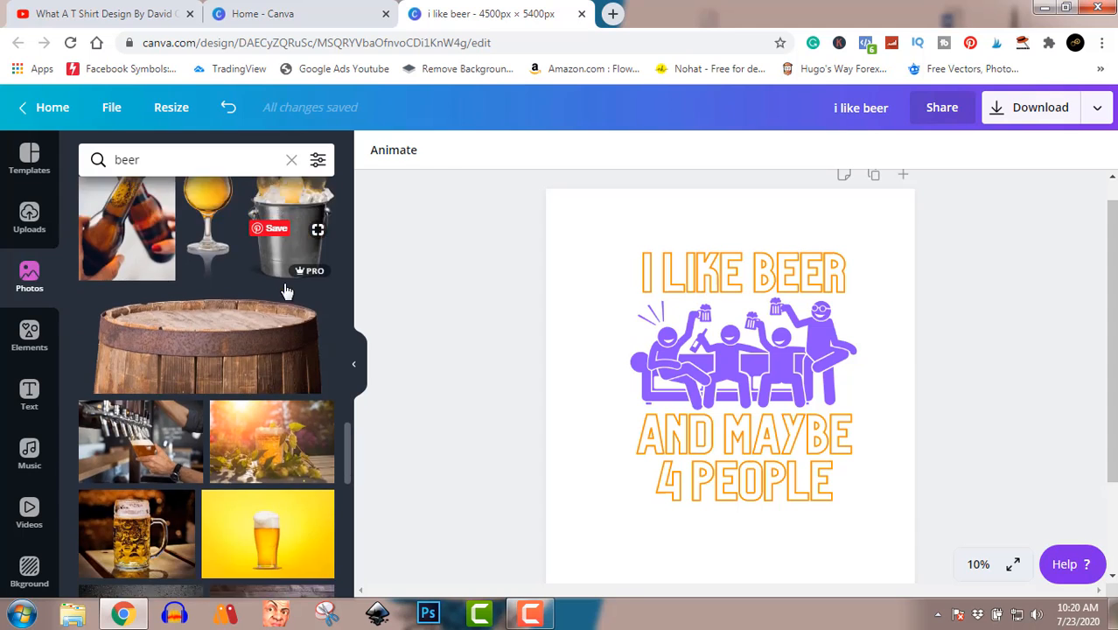
scroll(285, 290, "down", 4)
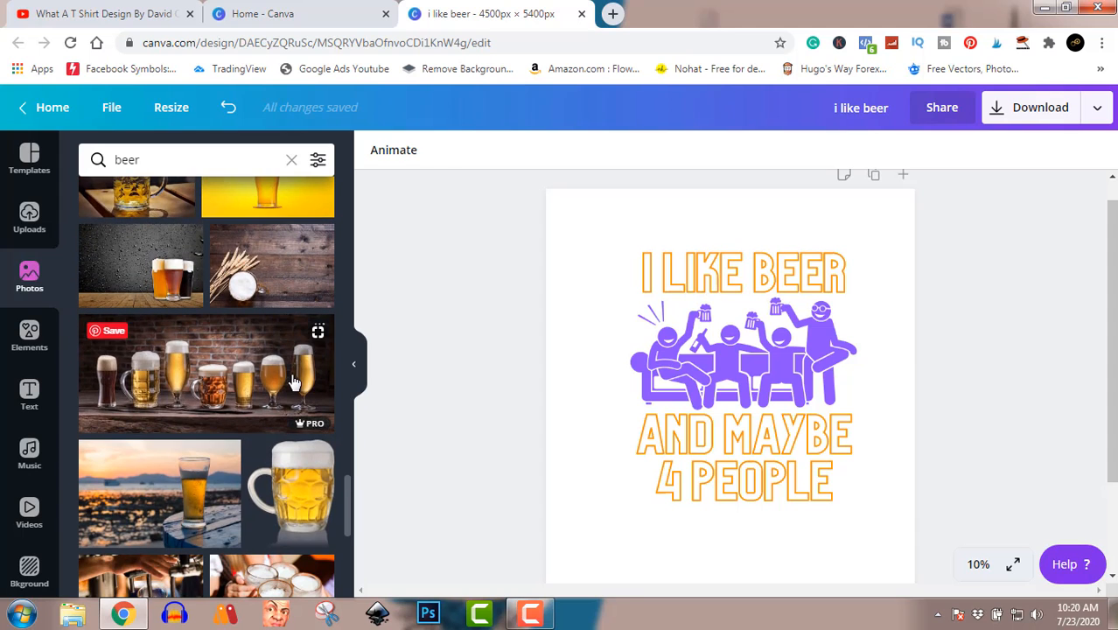
scroll(294, 383, "down", 1)
scroll(294, 382, "down", 6)
scroll(294, 382, "up", 8)
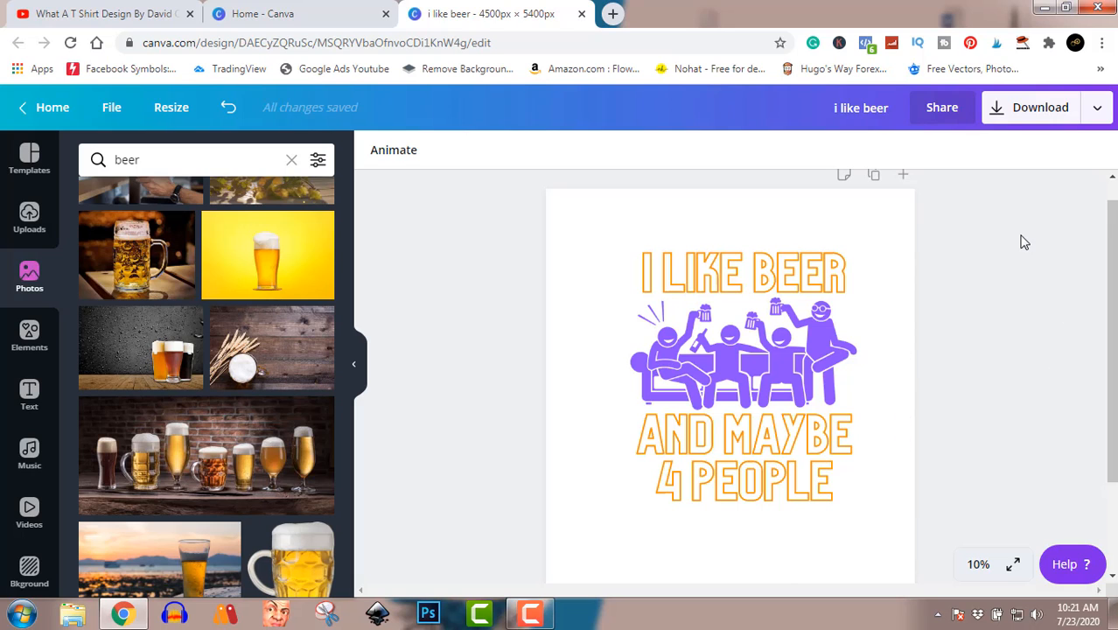
Step: Download the design as a PNG at size 1x with a transparent background
left_click(1022, 117)
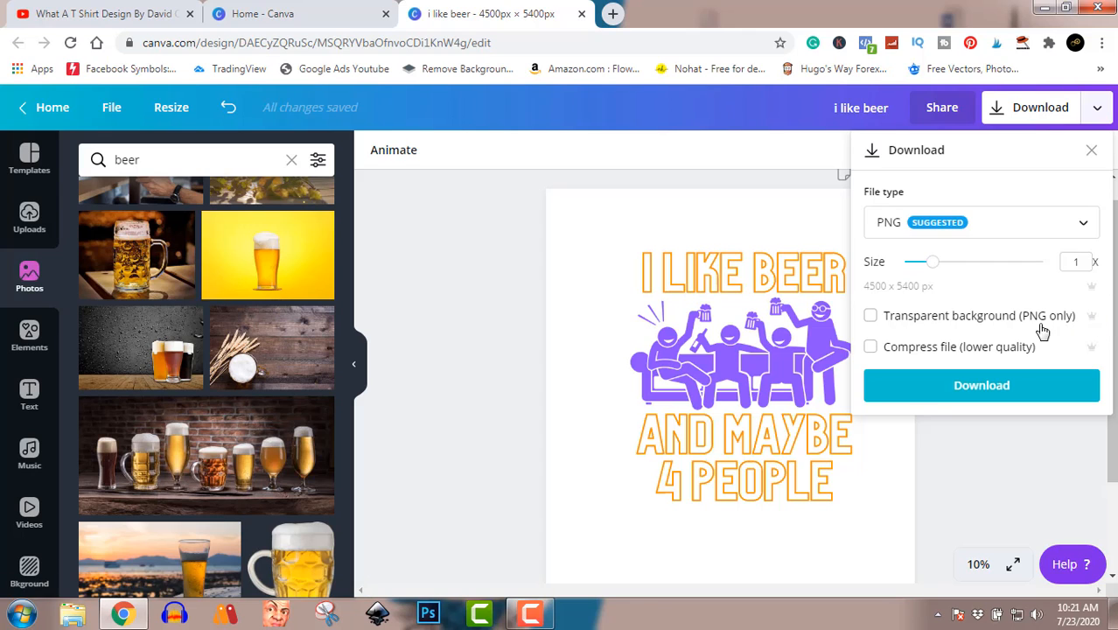
left_click(870, 317)
left_click(978, 394)
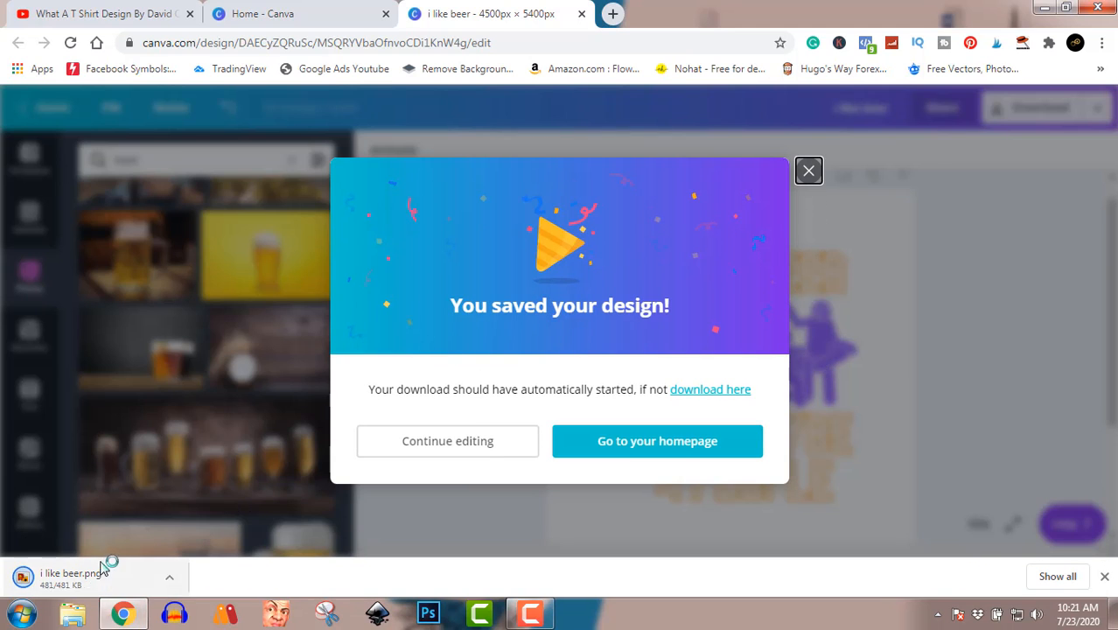
Step: Show the downloaded "i like beer" PNG in its folder and open it in Windows Photo Viewer to check it
left_click(171, 583)
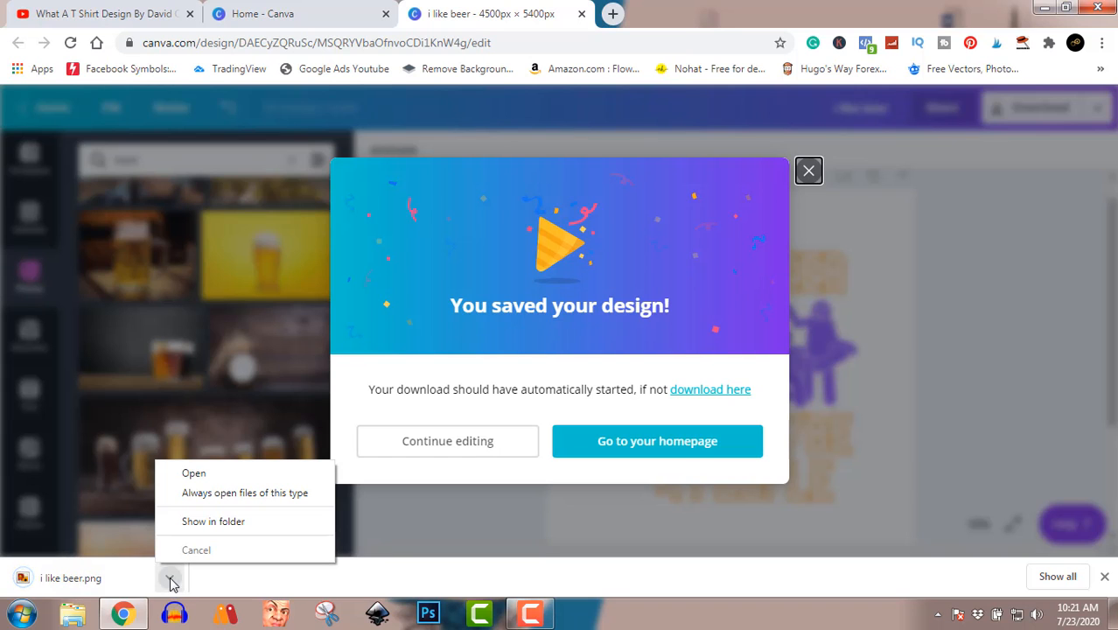
left_click(219, 525)
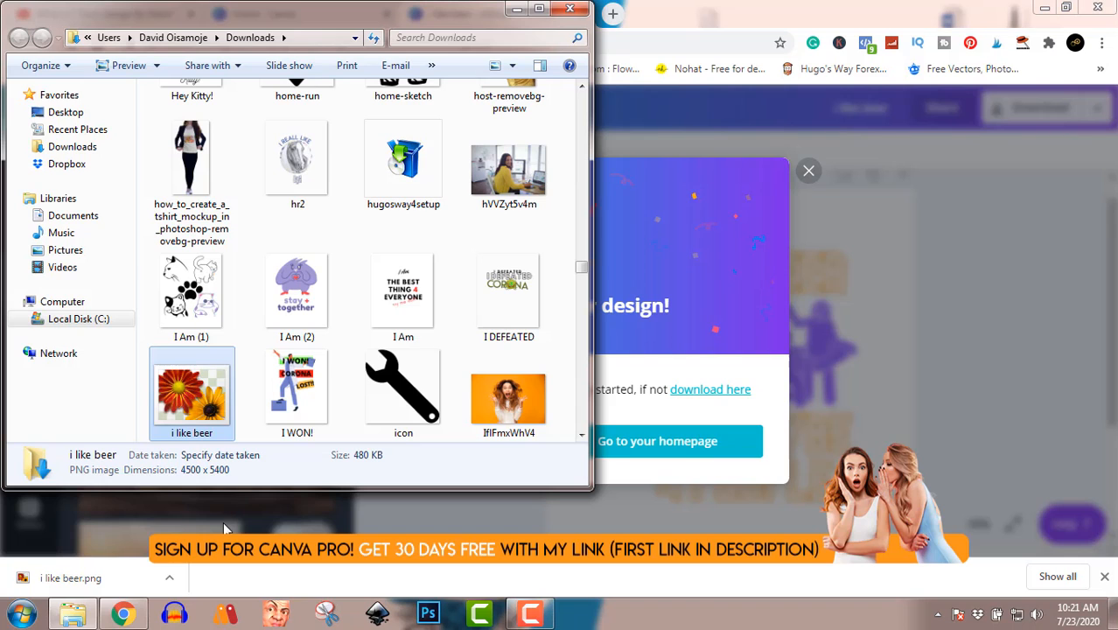
double_click(195, 392)
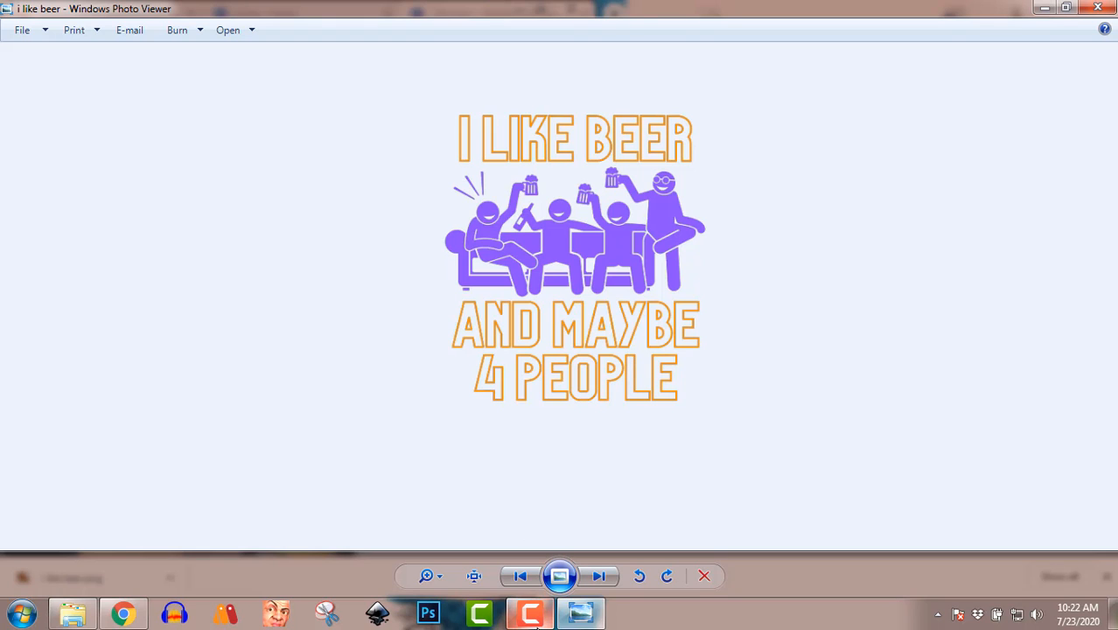
left_click(534, 616)
left_click(534, 616)
left_click(530, 614)
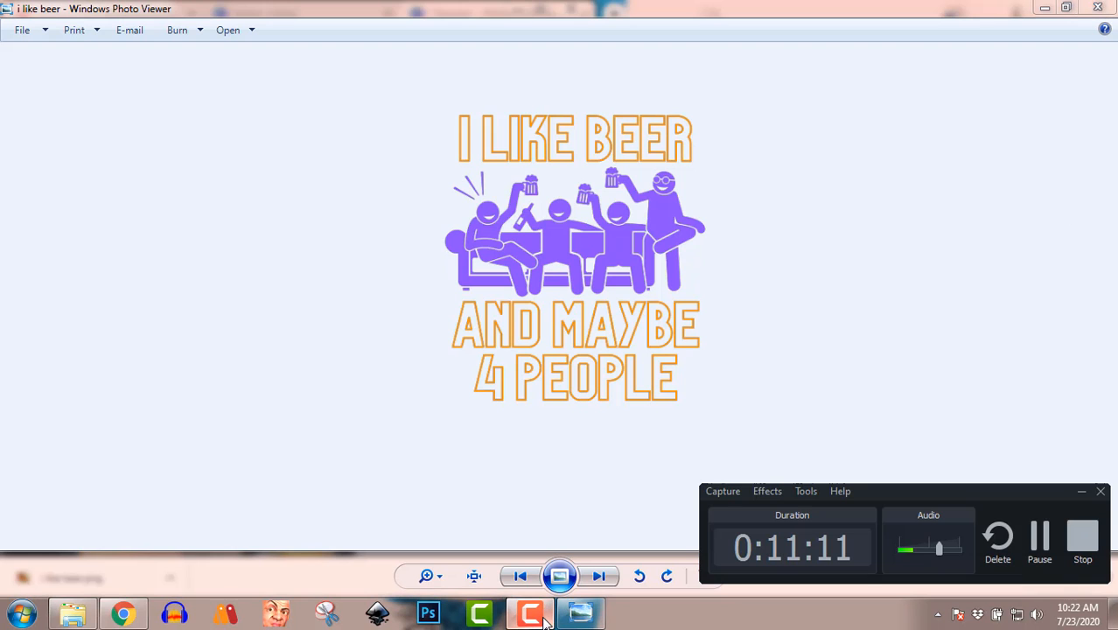
left_click(1085, 536)
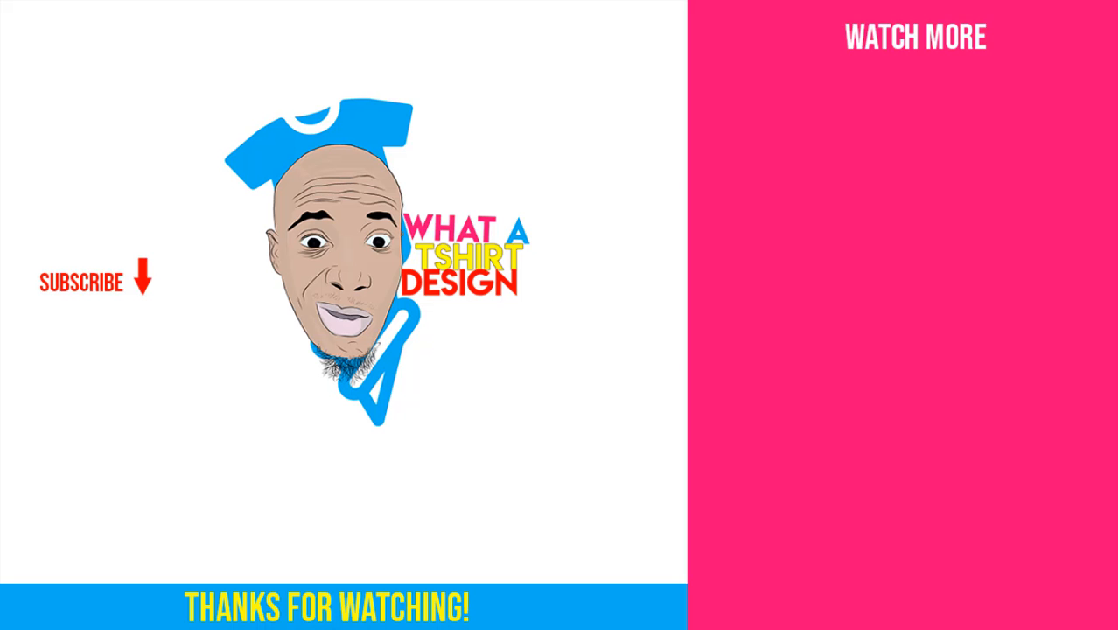